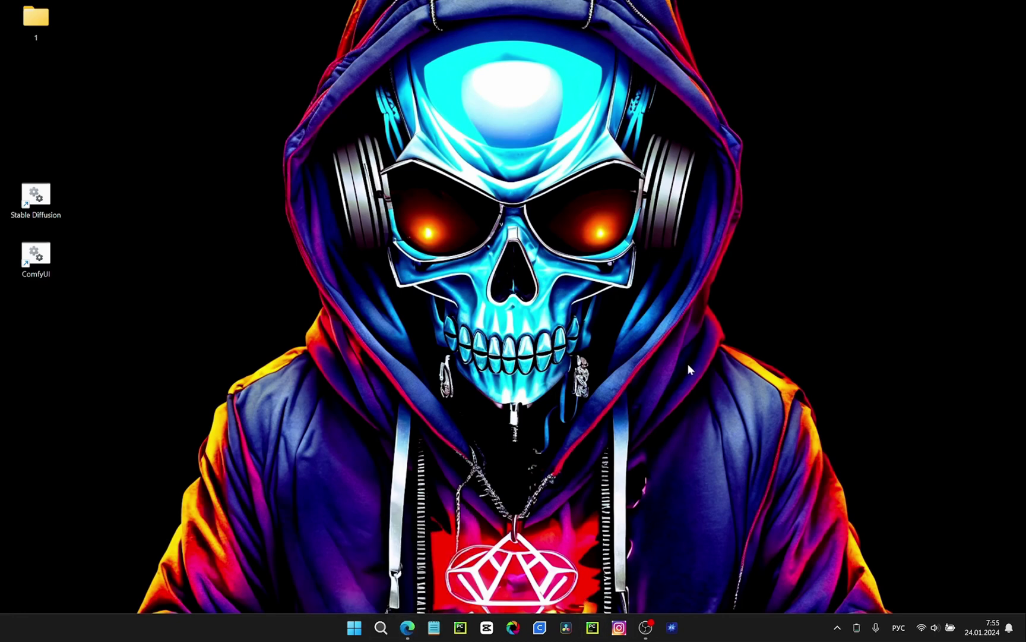
Restore the Edge window from the taskbar to show the stable-diffusion-portable repository
left_click(407, 627)
On the serpotapov/stable-diffusion-portable page, choose Code > Download ZIP
left_click(191, 7)
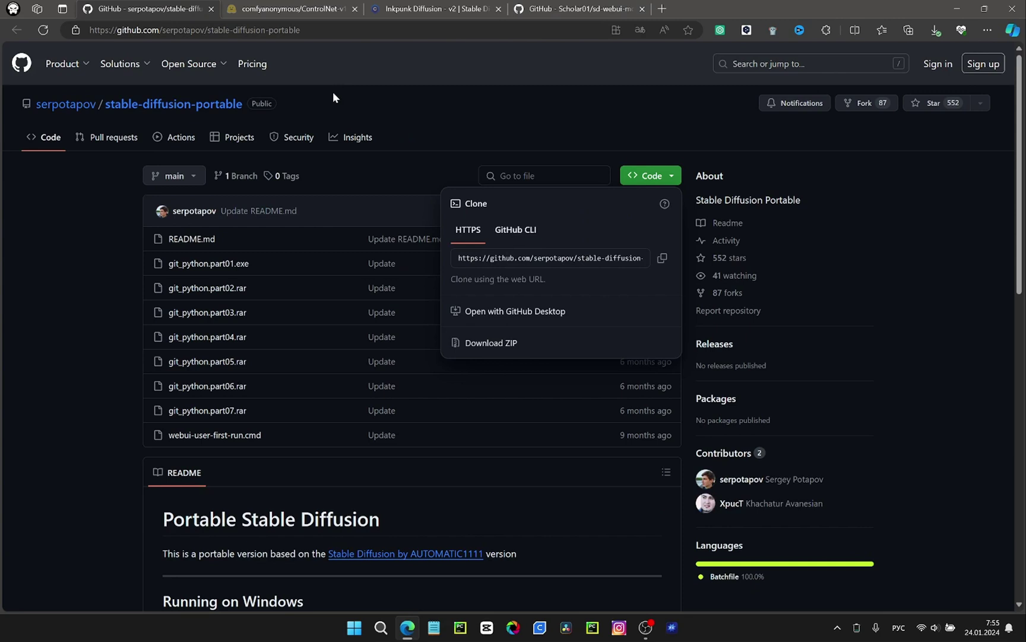
left_click(673, 178)
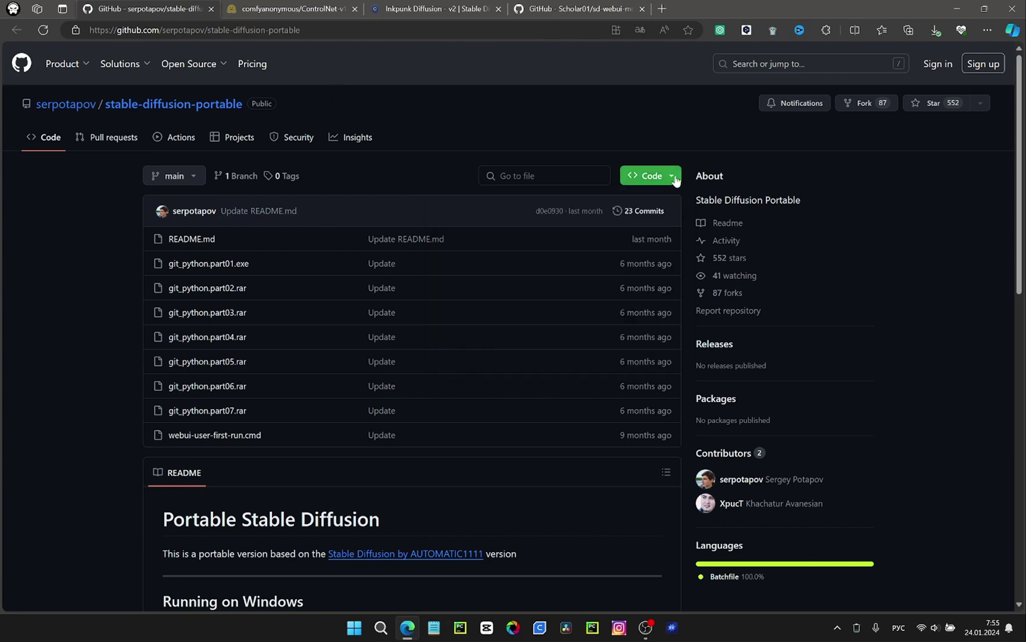
left_click(674, 178)
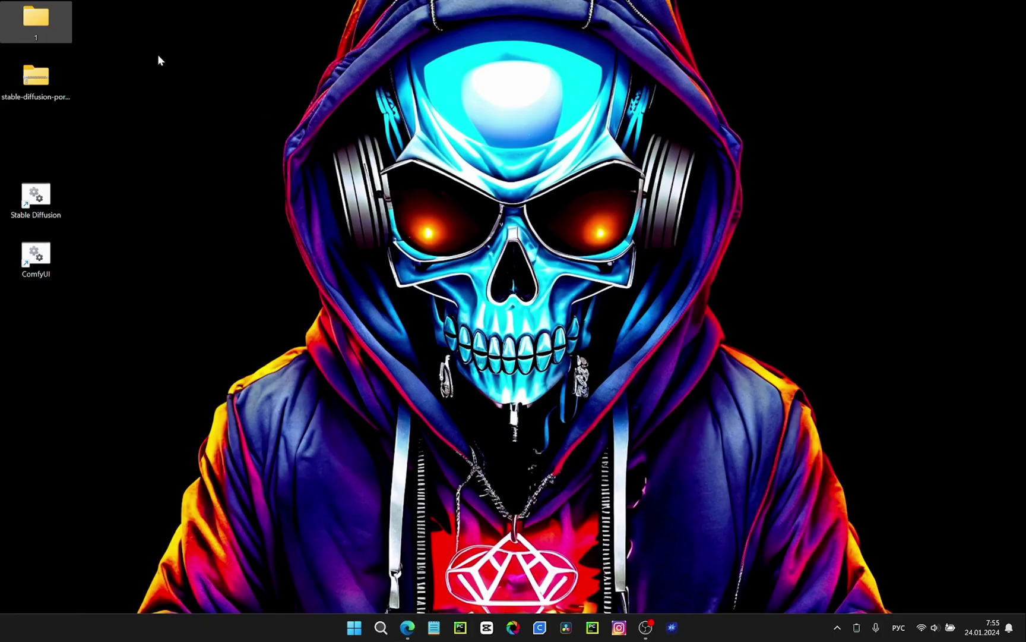
left_click(46, 82)
Extract the downloaded ZIP on the desktop, then delete the archive
right_click(46, 81)
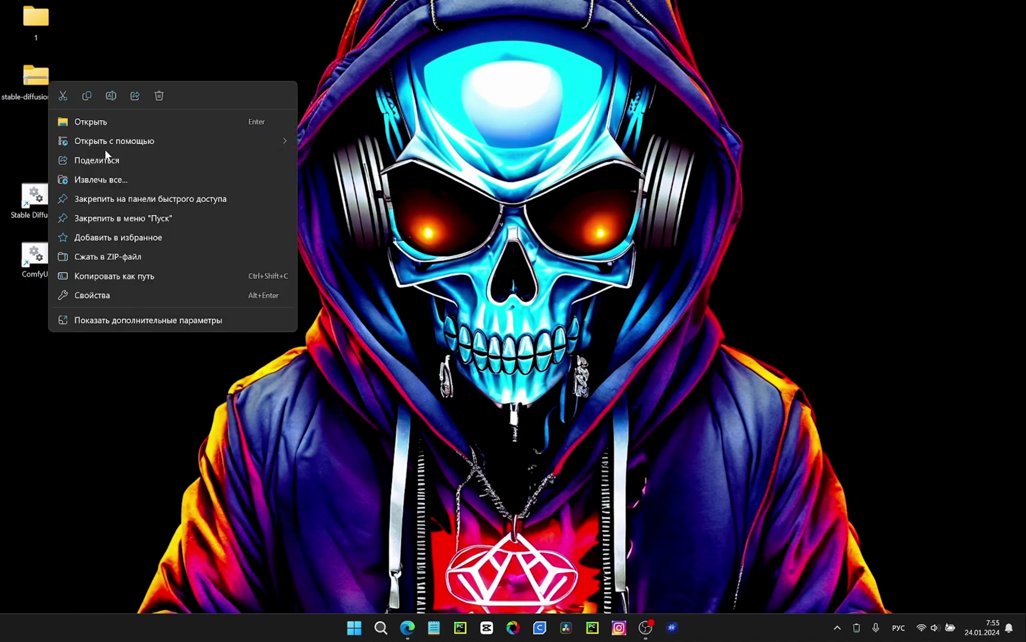
left_click(178, 179)
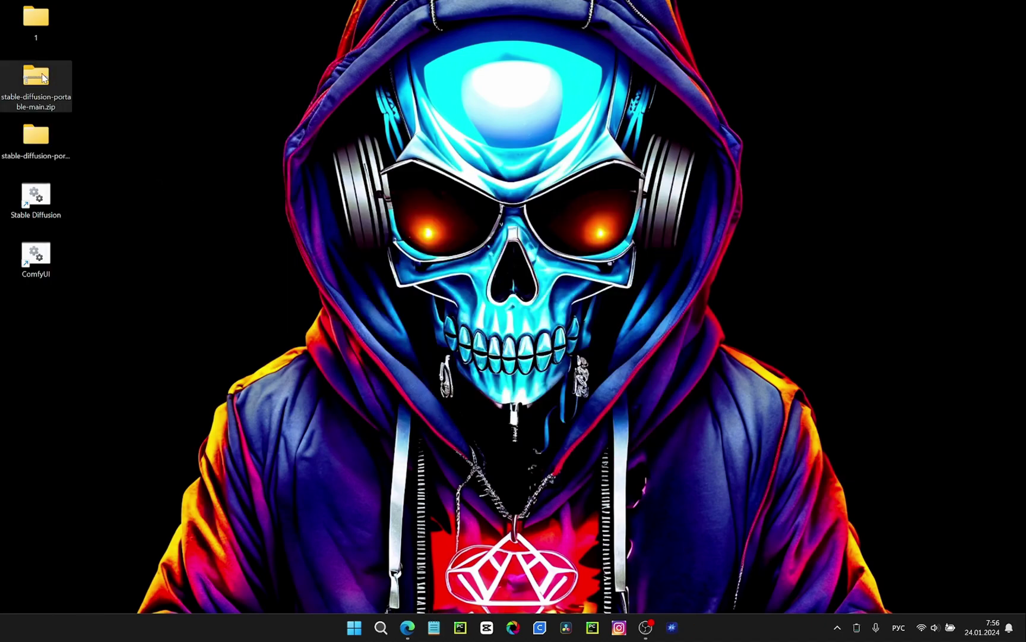
key("Delete")
Run webui-user-first-run.cmd from the inner stable-diffusion-portable-main folder, allowing it past SmartScreen
double_click(36, 138)
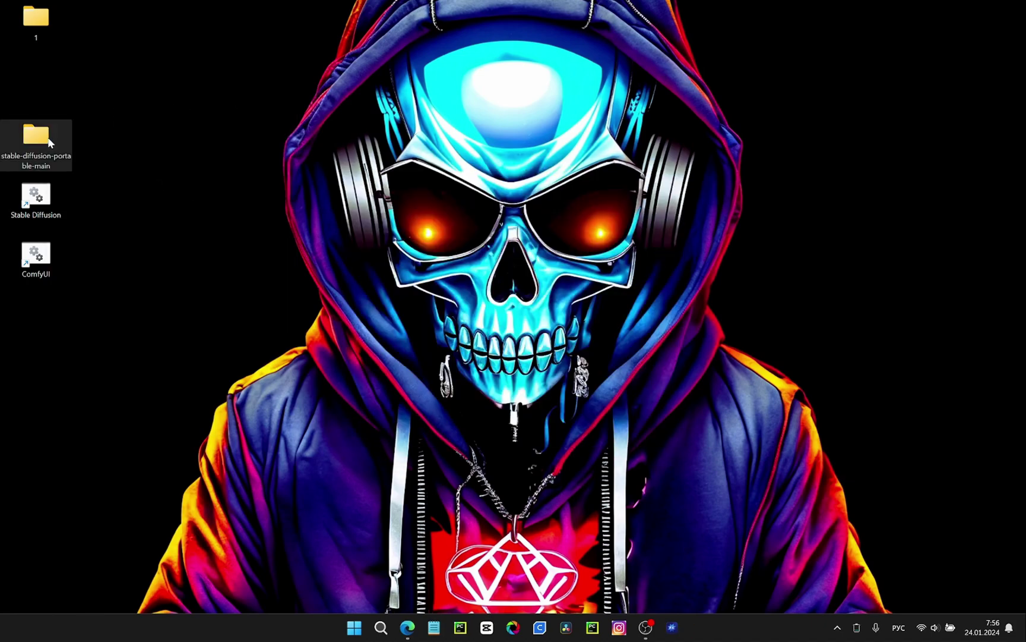
double_click(202, 119)
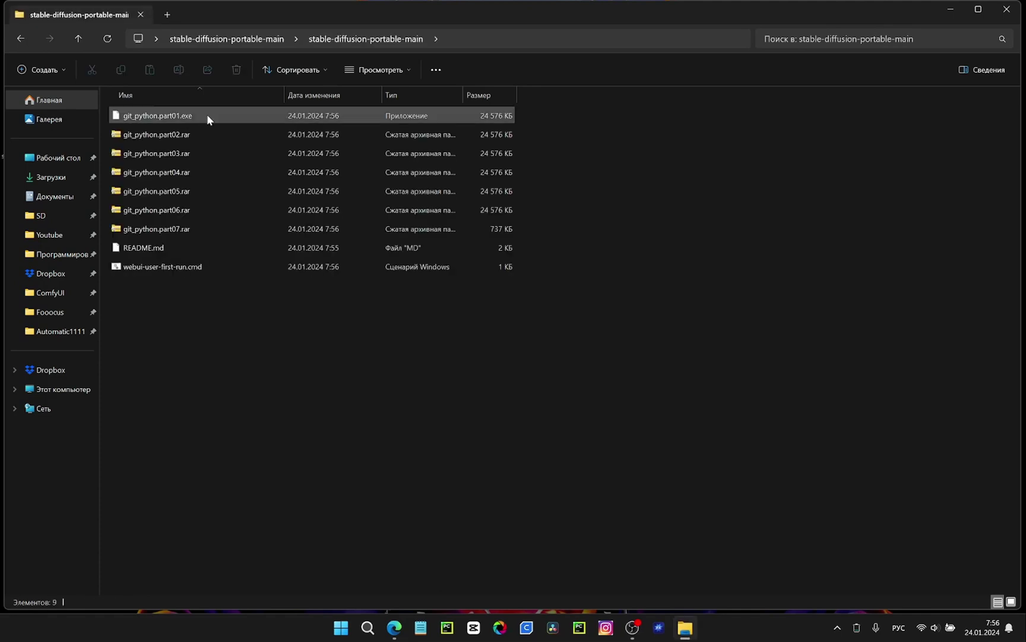
left_click(140, 267)
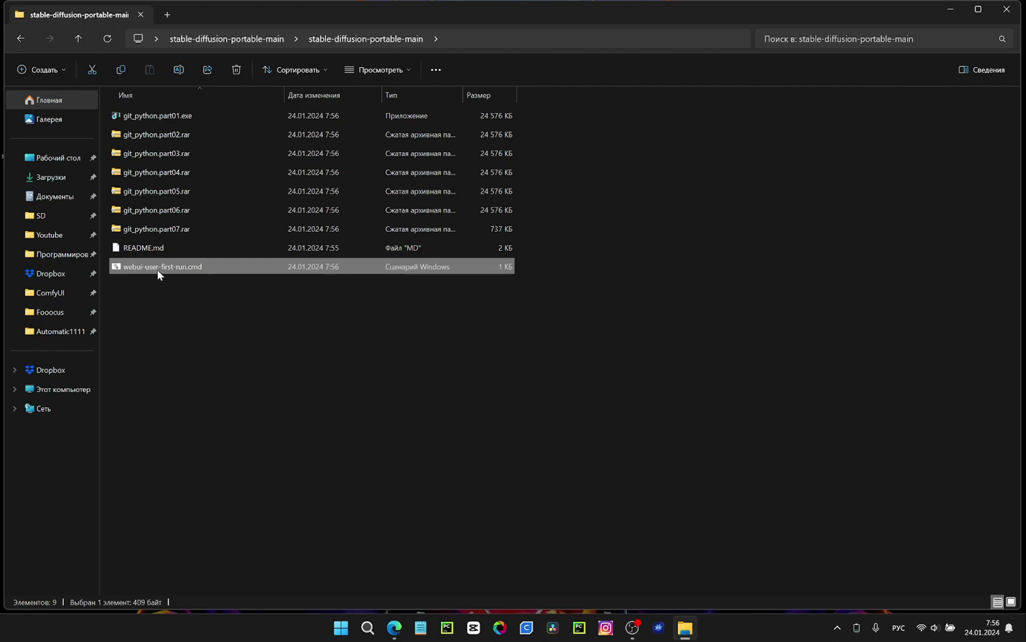
double_click(140, 269)
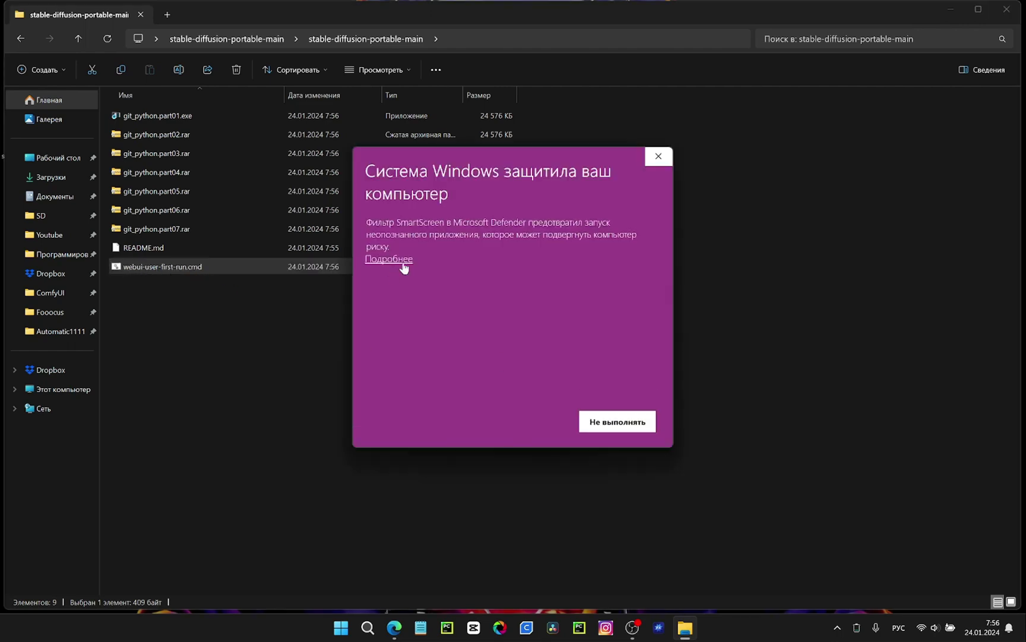
left_click(389, 259)
left_click(498, 420)
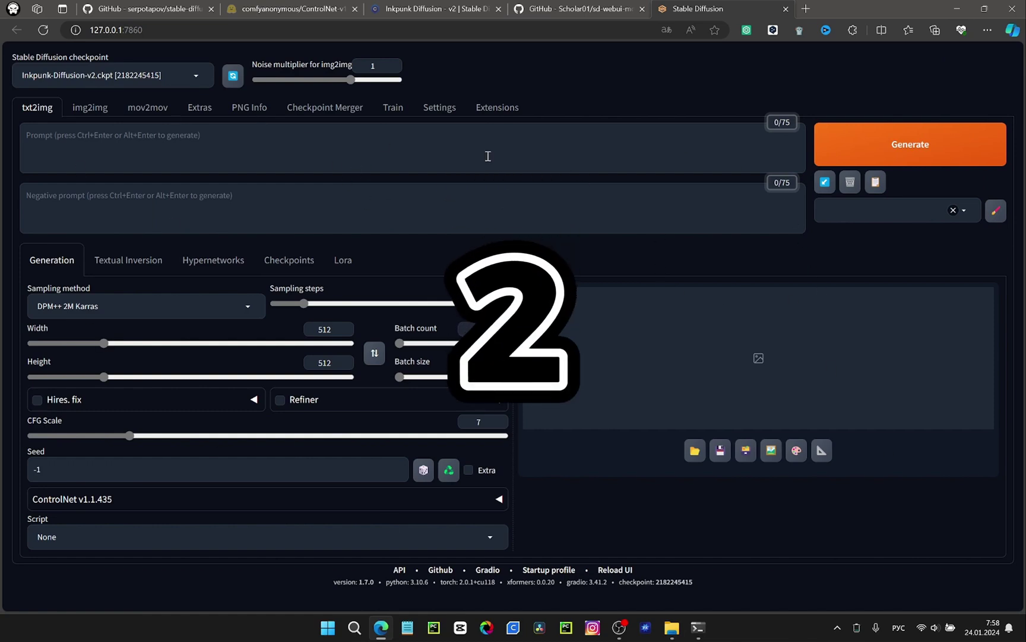
Search available extensions for 'controlnet' to confirm sd-webui-controlnet is installed, then run webui-user.bat
left_click(496, 110)
left_click(87, 133)
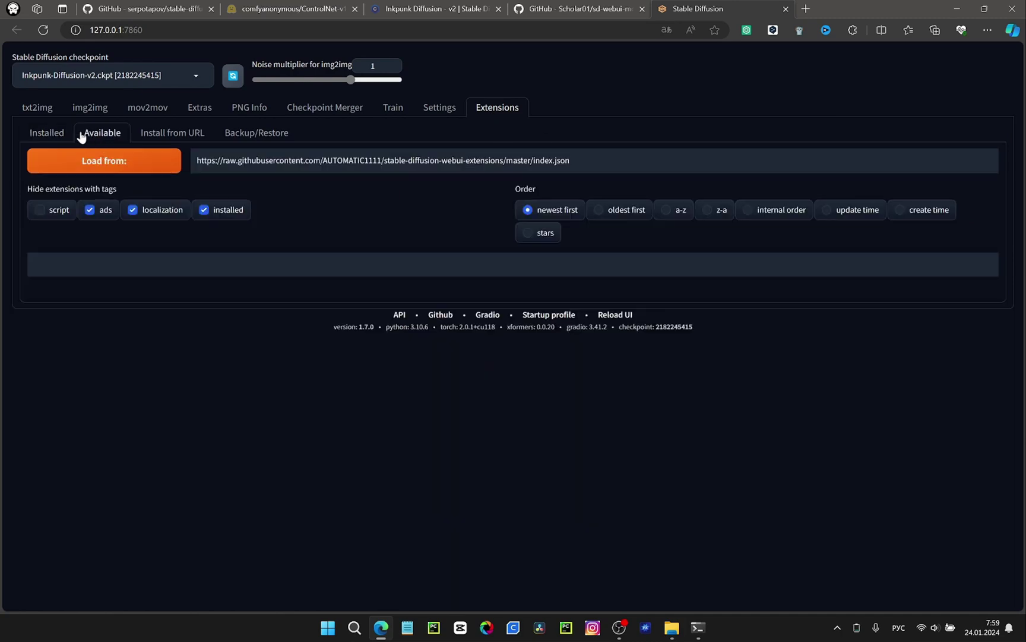
left_click(105, 162)
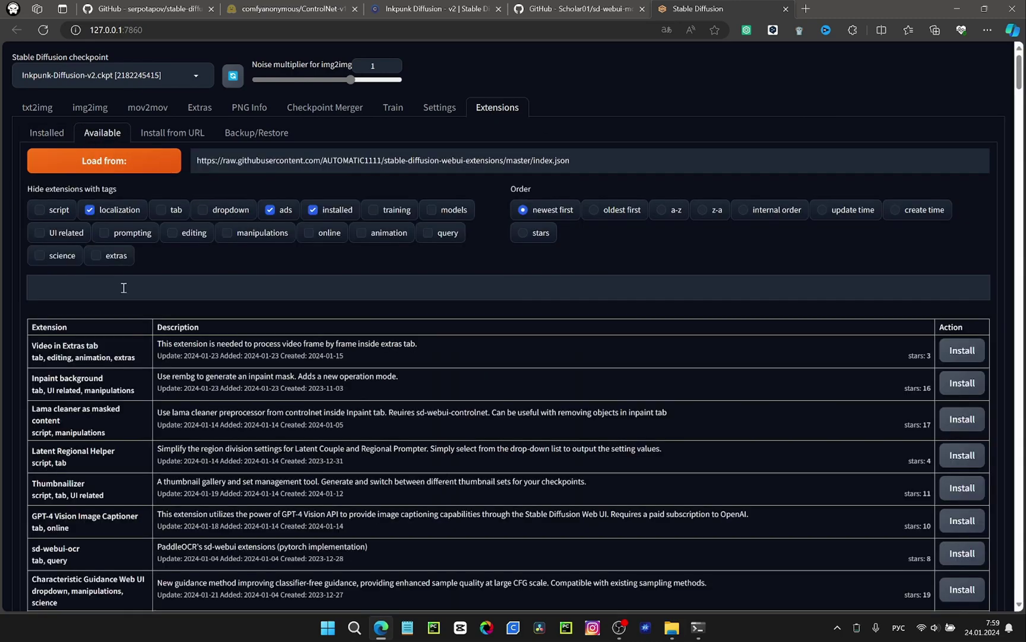
key("alt+shift")
type("control")
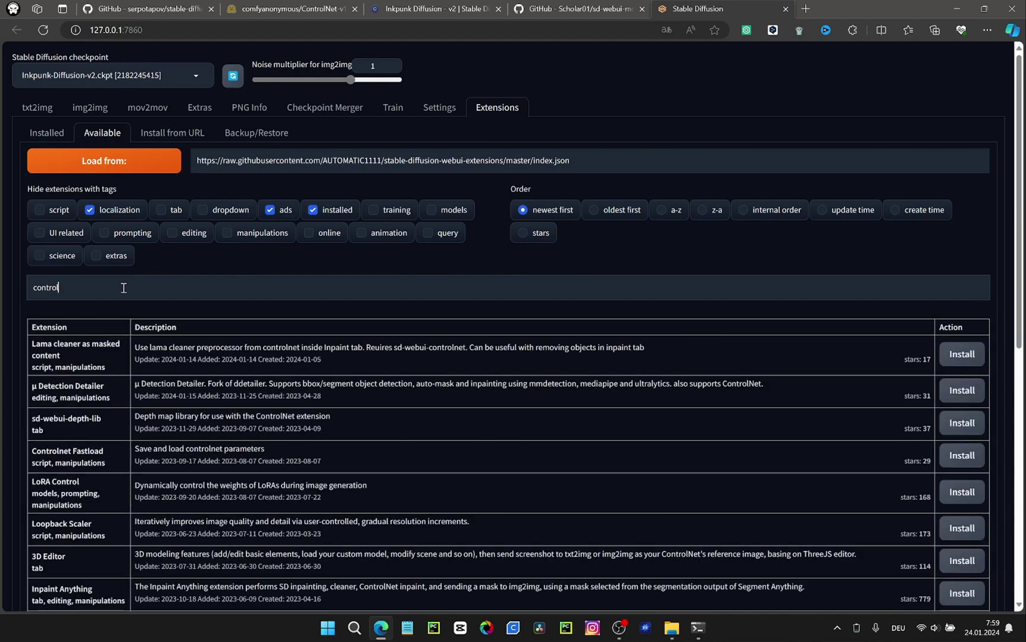
type("net")
scroll(956, 502, "down", 5)
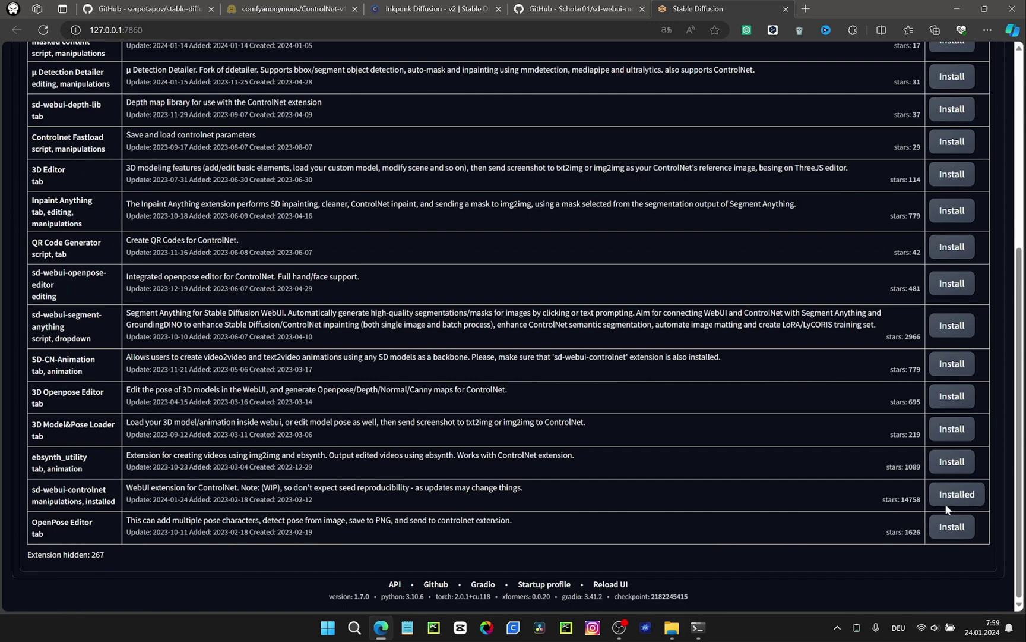
scroll(771, 380, "up", 15)
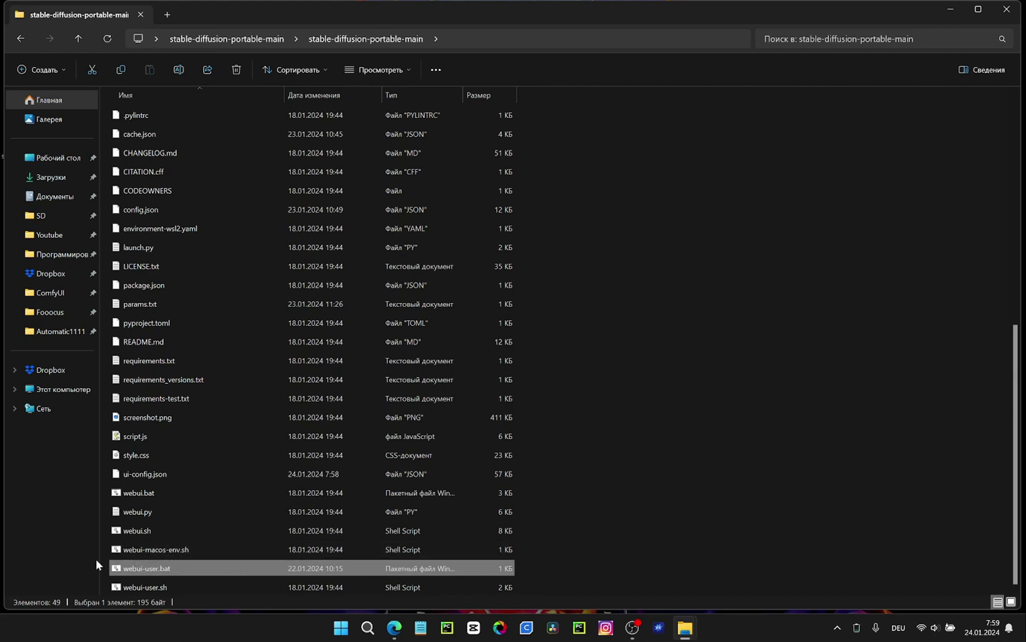
double_click(142, 569)
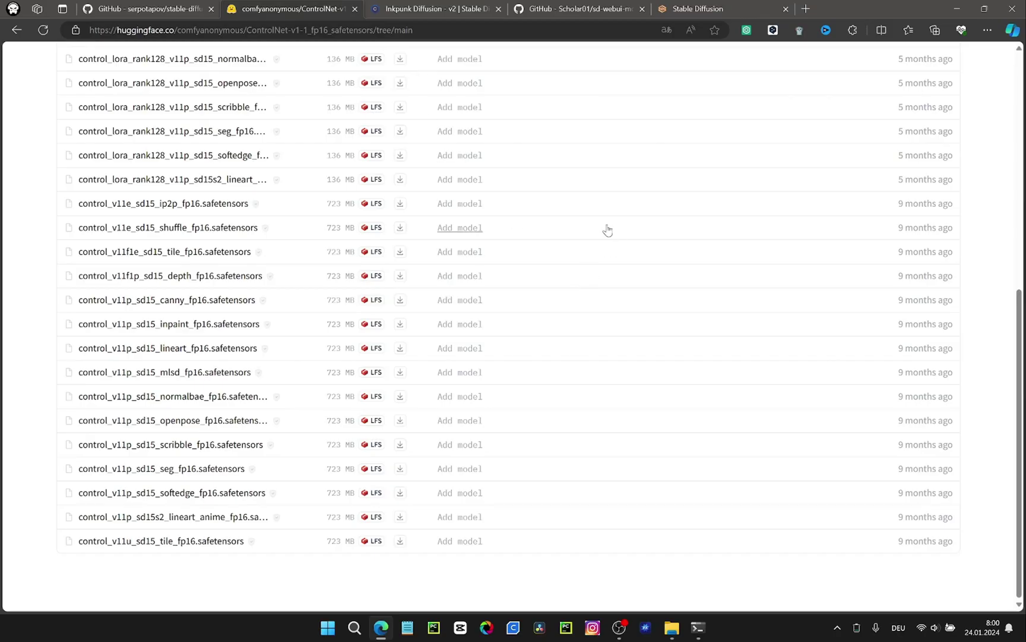
Save the lineart ControlNet model into stable-diffusion-portable-main\models\ControlNet
scroll(402, 306, "up", 5)
scroll(401, 306, "up", 2)
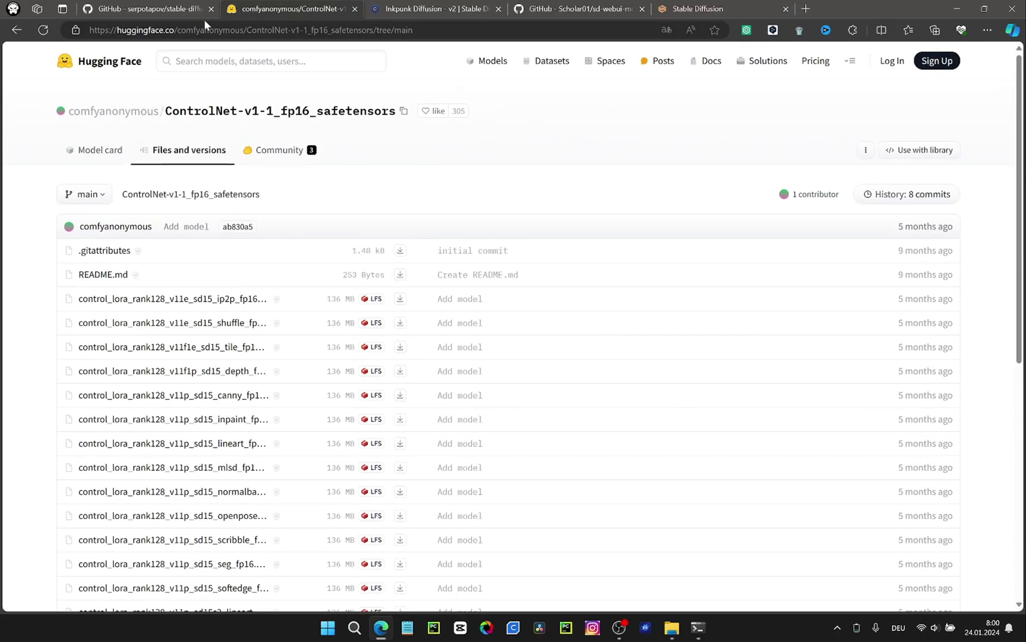
scroll(172, 356, "down", 7)
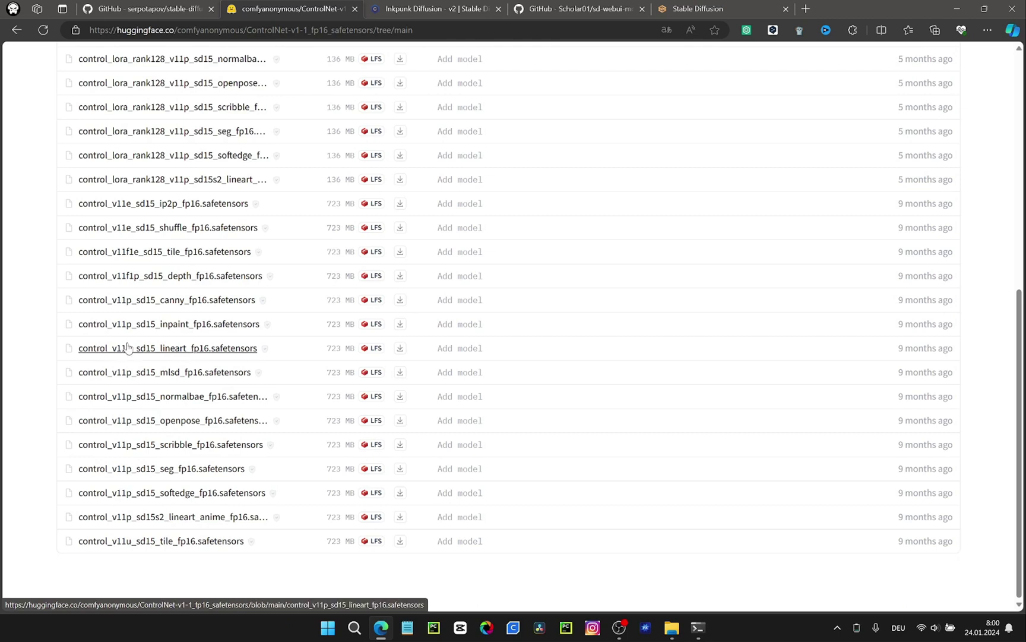
left_click(399, 349)
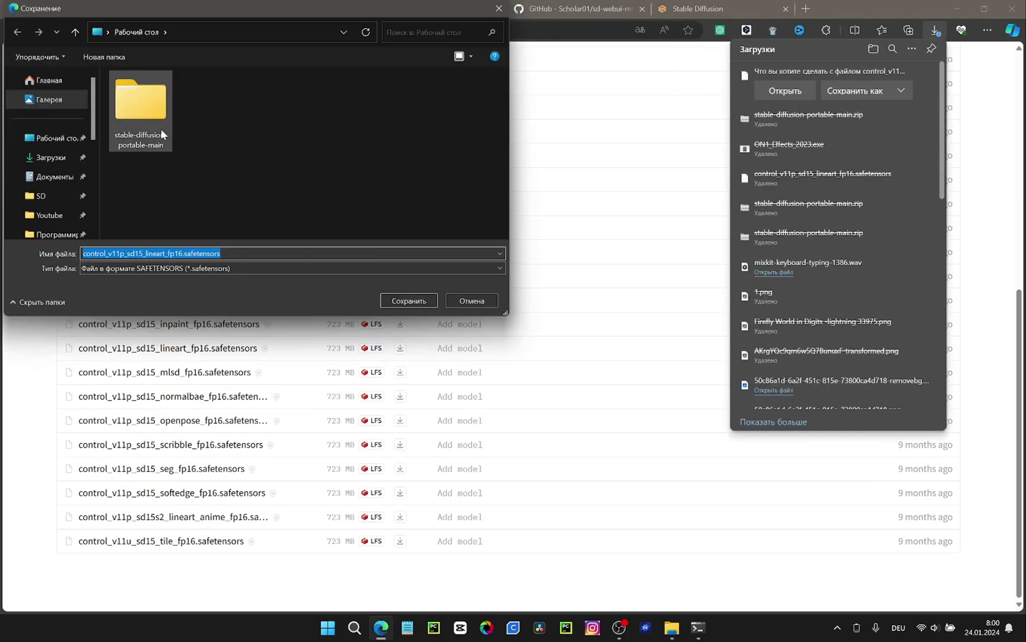
left_click(140, 113)
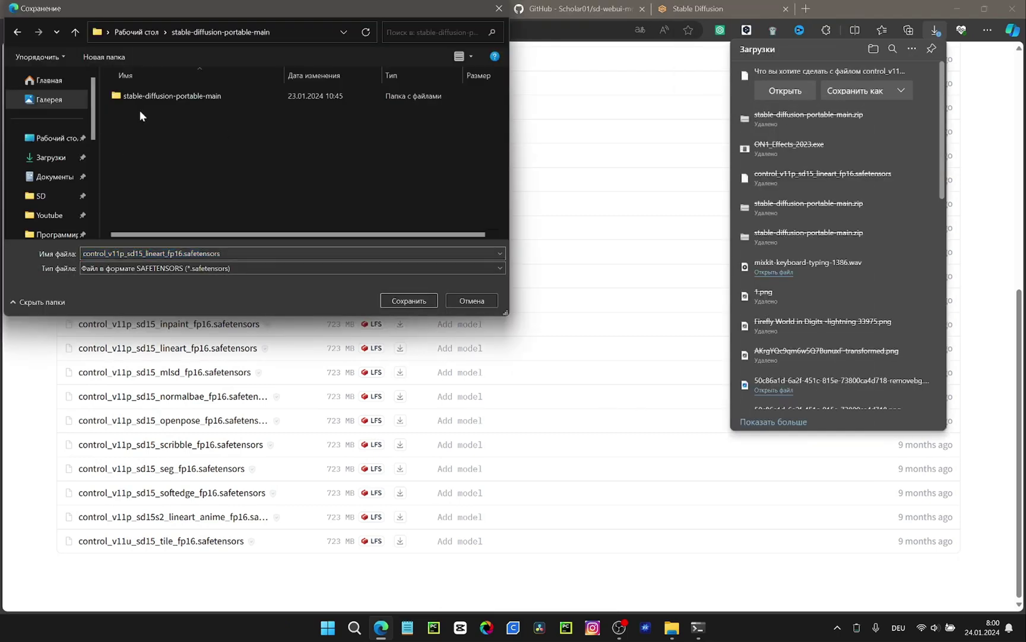
double_click(206, 96)
scroll(224, 167, "down", 3)
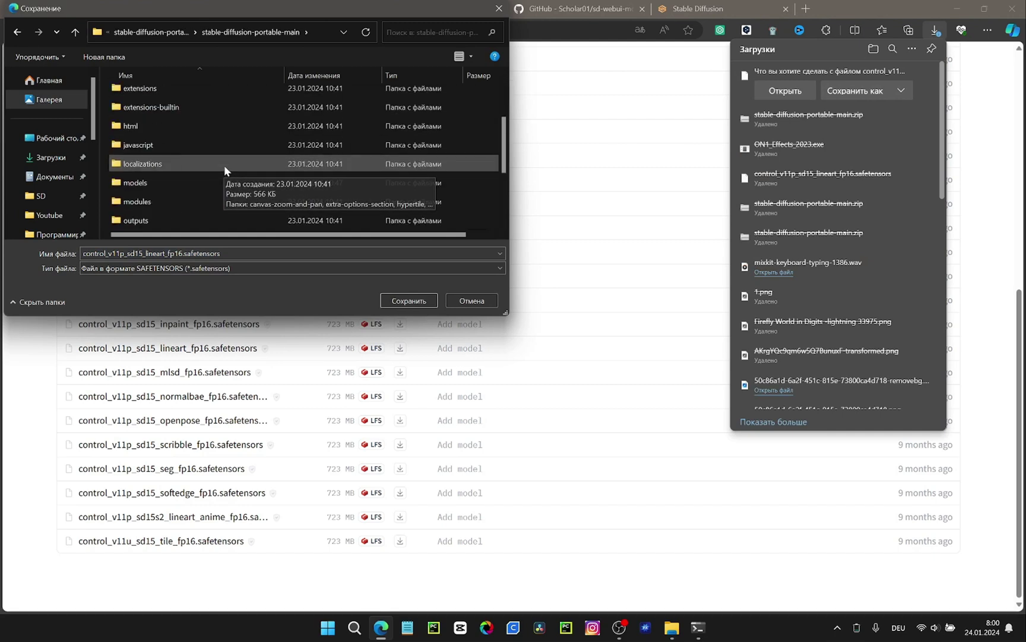
double_click(149, 179)
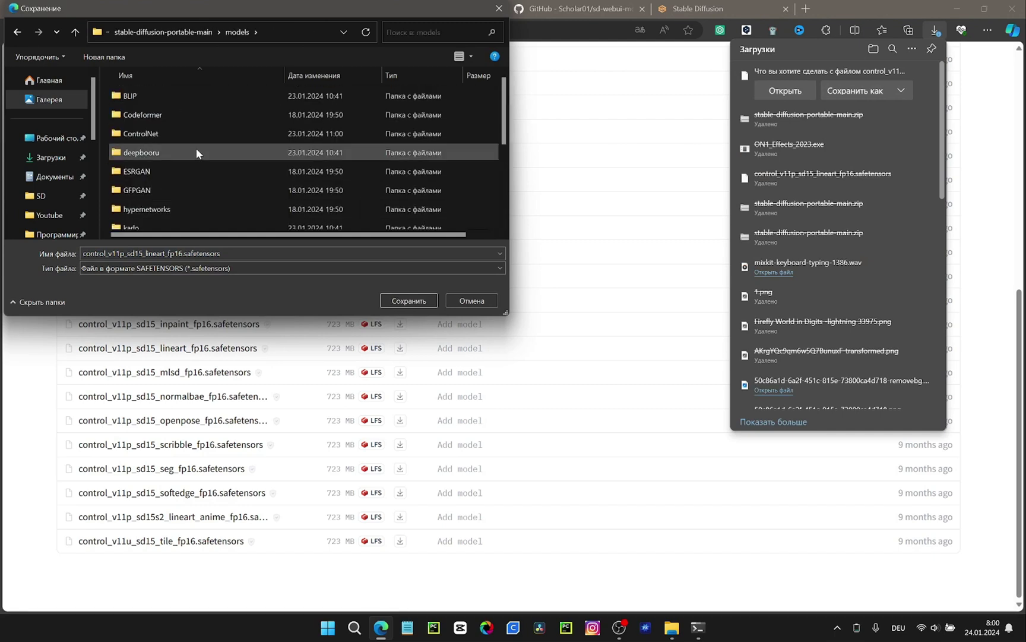
double_click(142, 133)
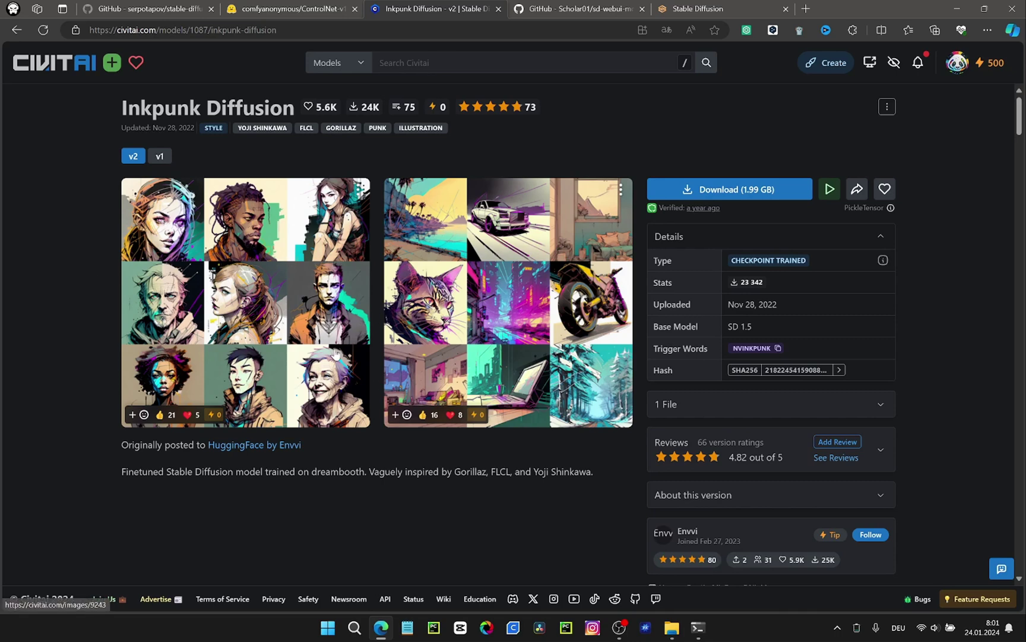
Browse the Inkpunk download to models\Stable-diffusion, find the checkpoint already there, and cancel
left_click(729, 189)
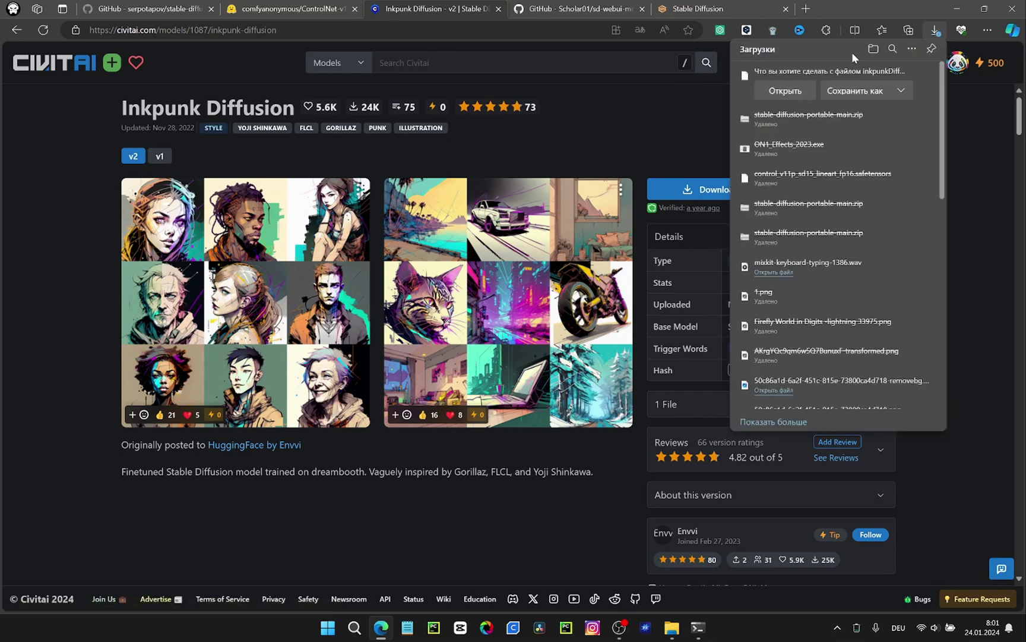
left_click(862, 92)
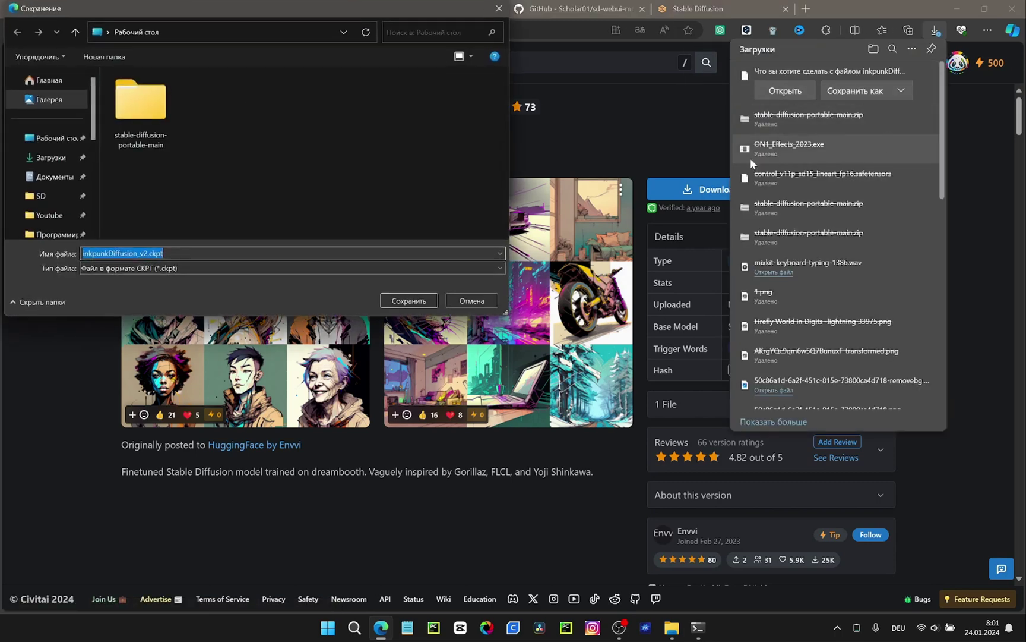
double_click(149, 110)
double_click(178, 97)
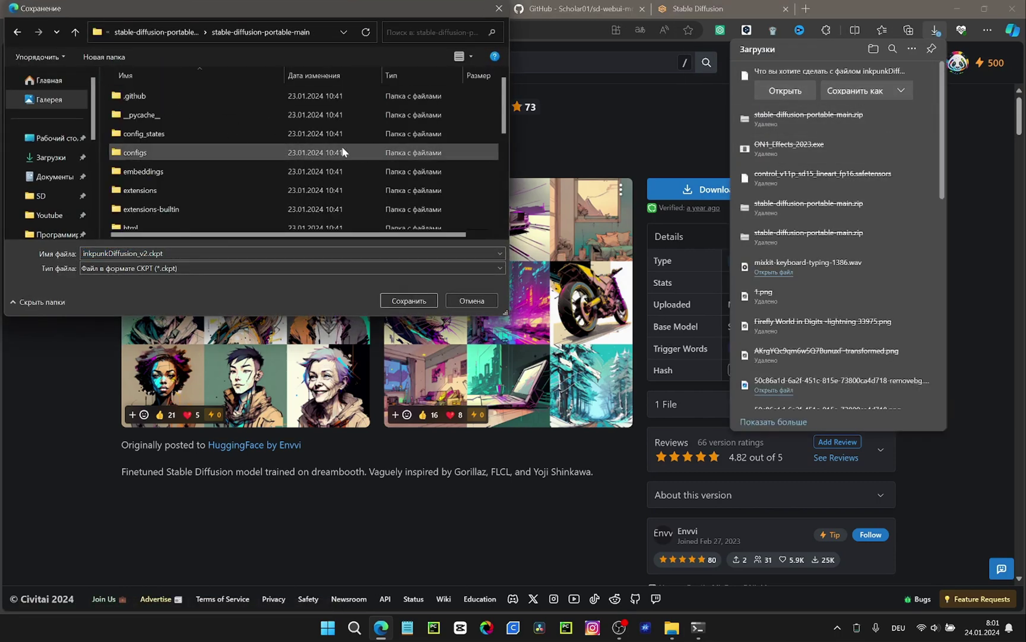
scroll(241, 163, "down", 3)
double_click(235, 165)
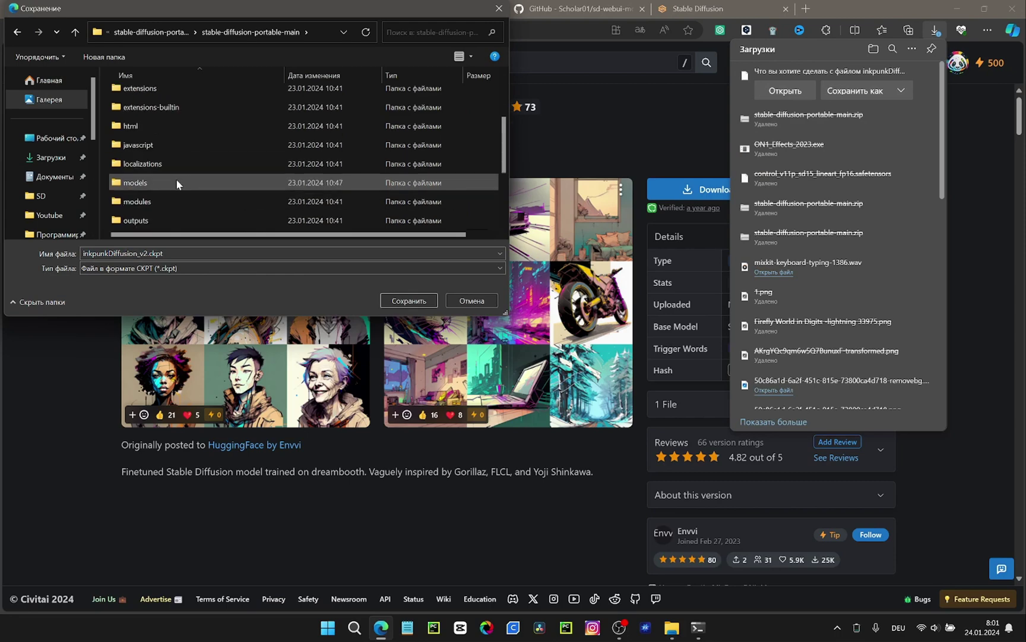
scroll(222, 169, "down", 2)
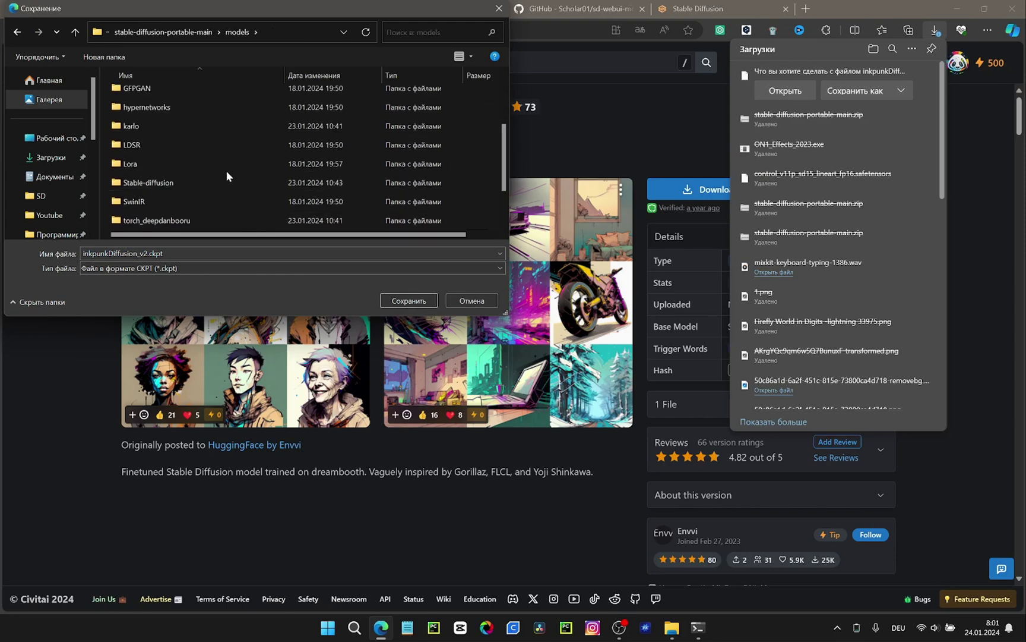
scroll(213, 199, "down", 1)
double_click(187, 127)
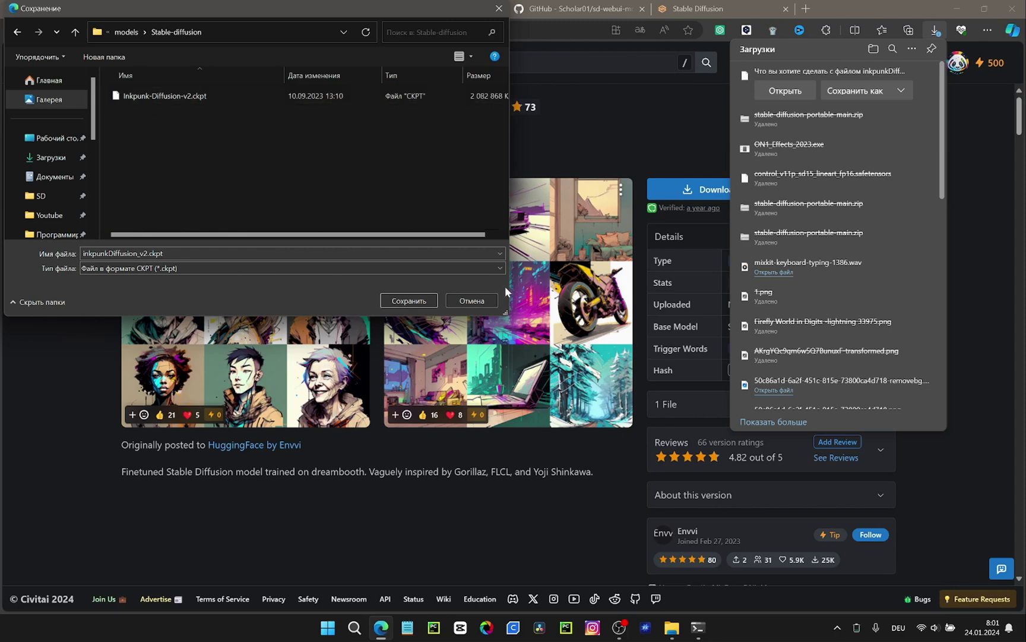
left_click(471, 300)
left_click(705, 10)
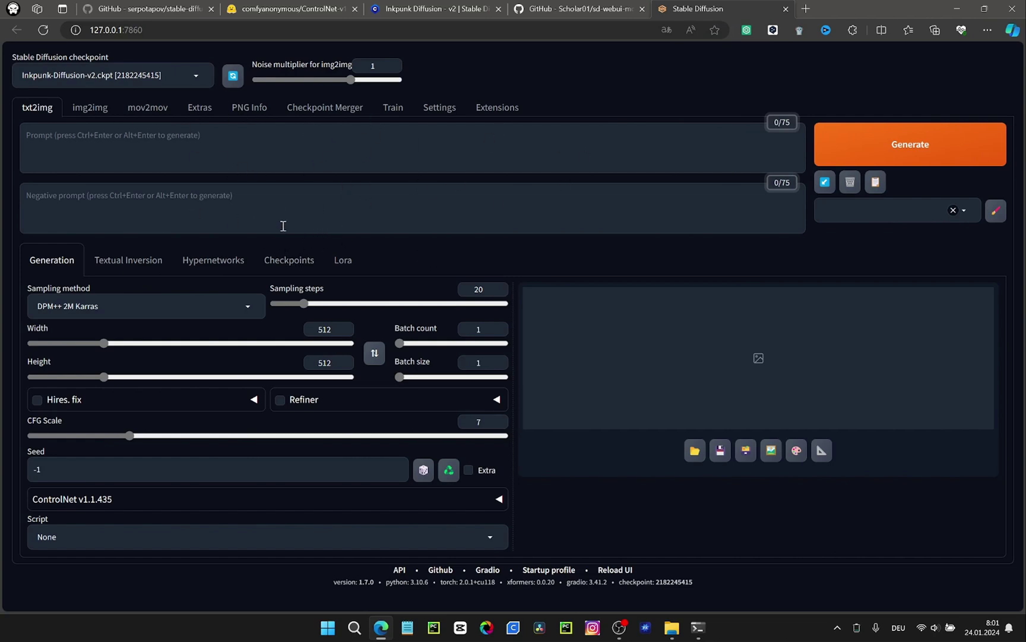
Copy the sd-webui-mov2mov HTTPS clone URL from GitHub and return to the WebUI tab
key("ctrl+shift+Tab")
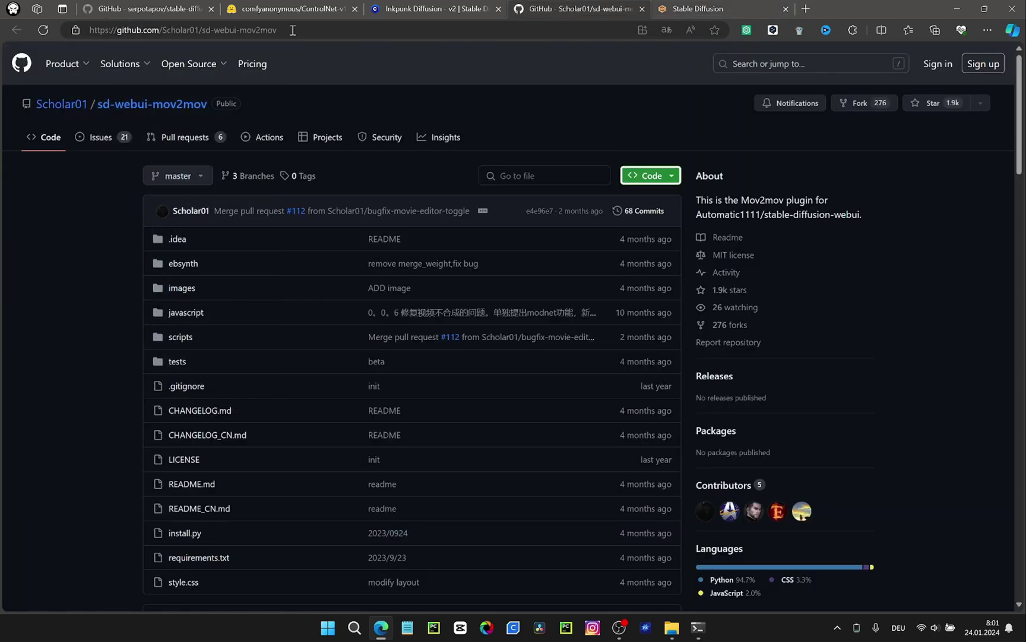
left_click(677, 179)
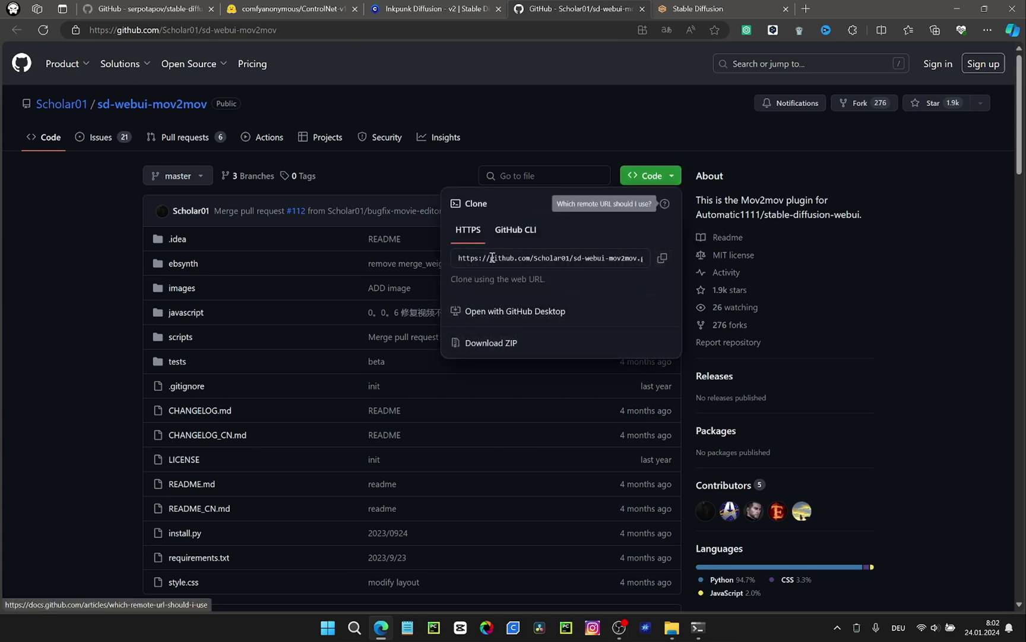
left_click(663, 260)
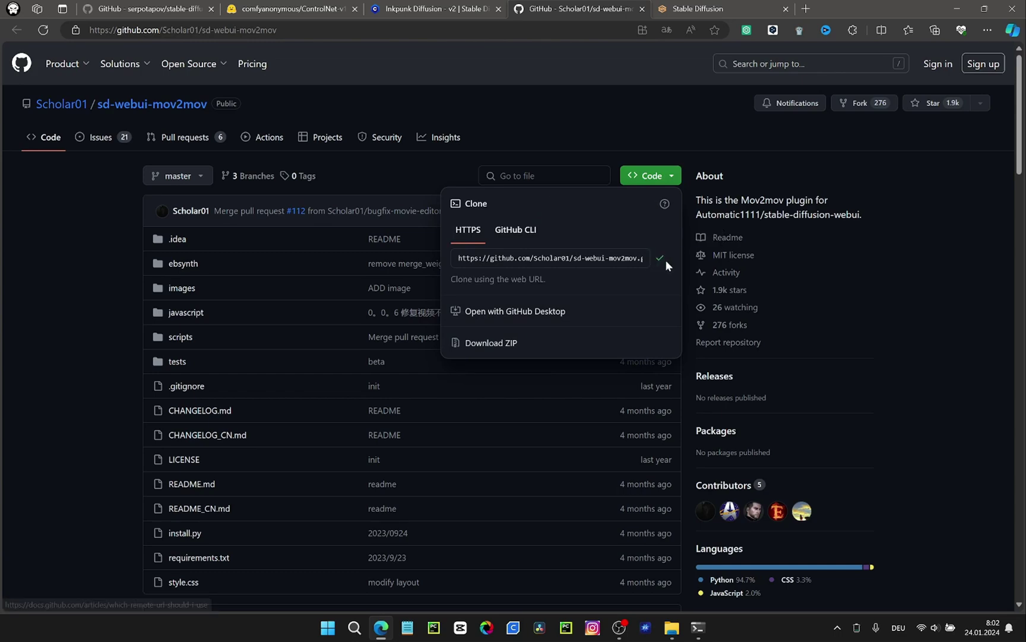
key("ctrl+Tab")
Paste the mov2mov git URL into the Extensions > Install from URL field
left_click(497, 108)
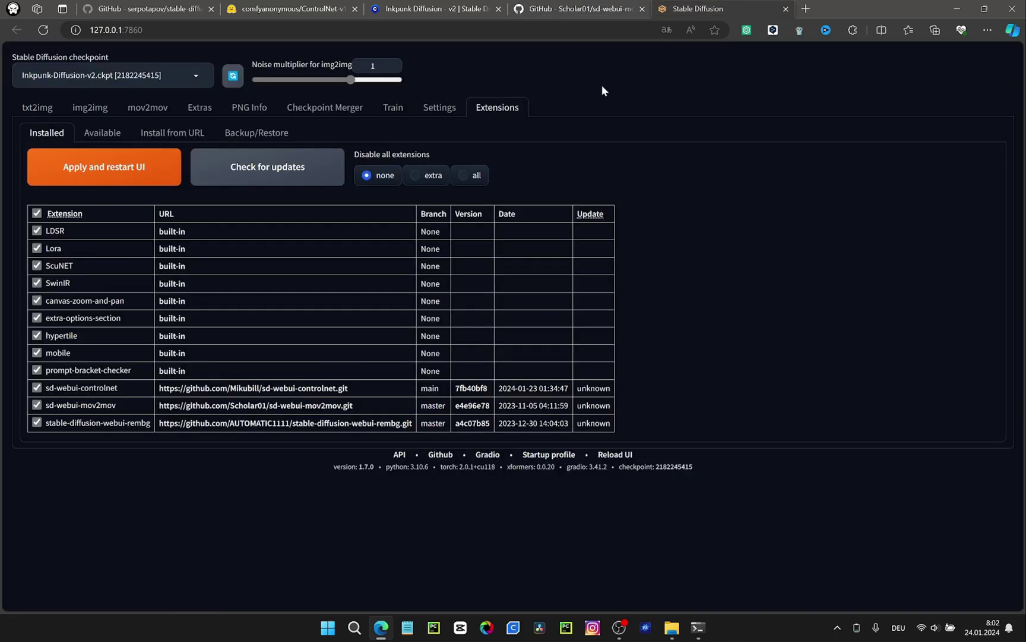
left_click(173, 132)
left_click(120, 171)
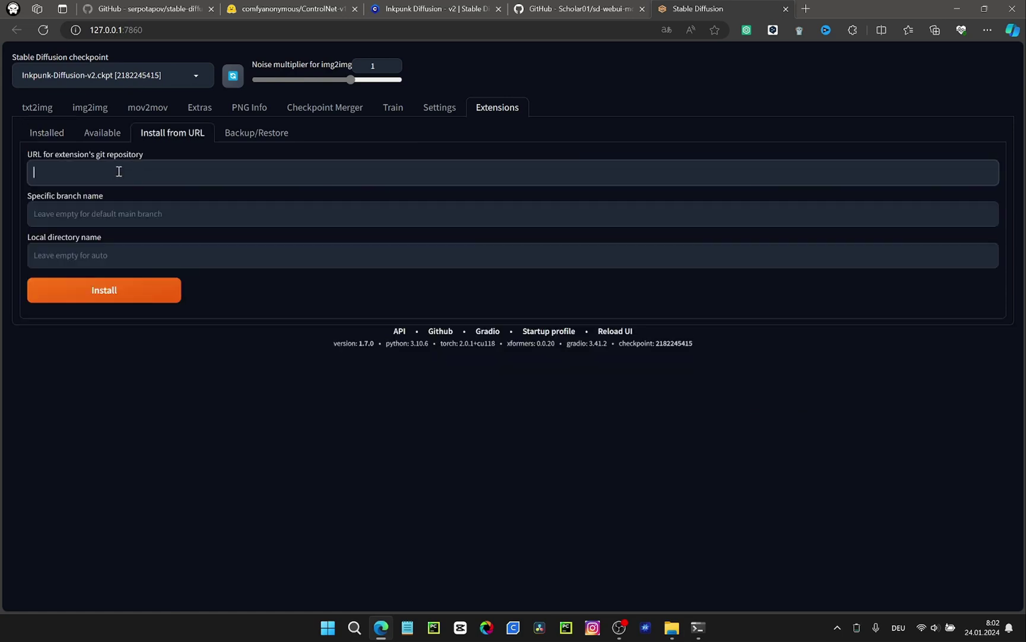
key("ctrl+v")
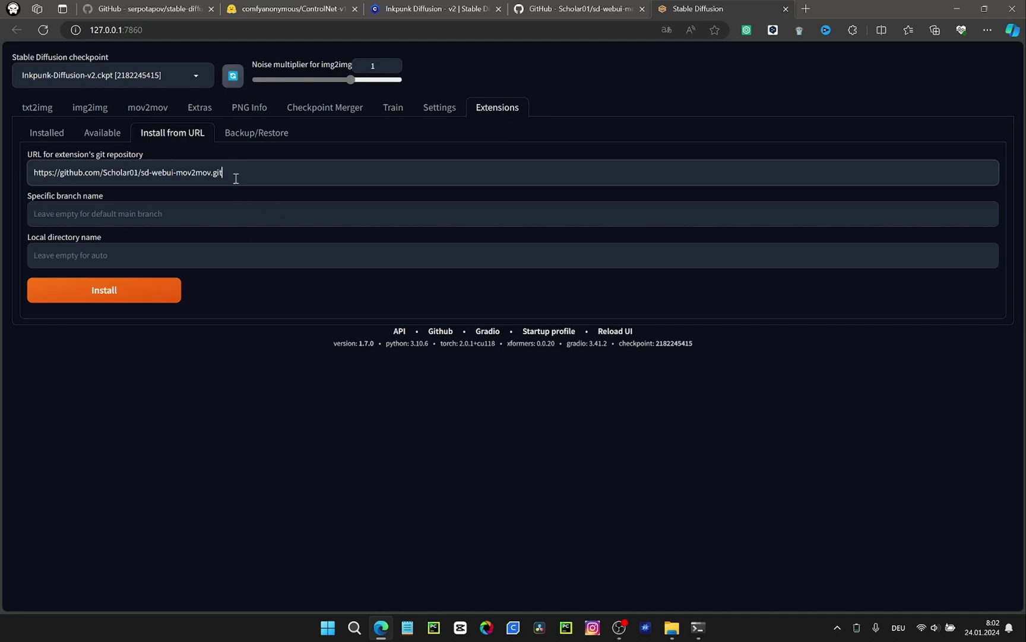
left_click_drag(236, 173, 17, 169)
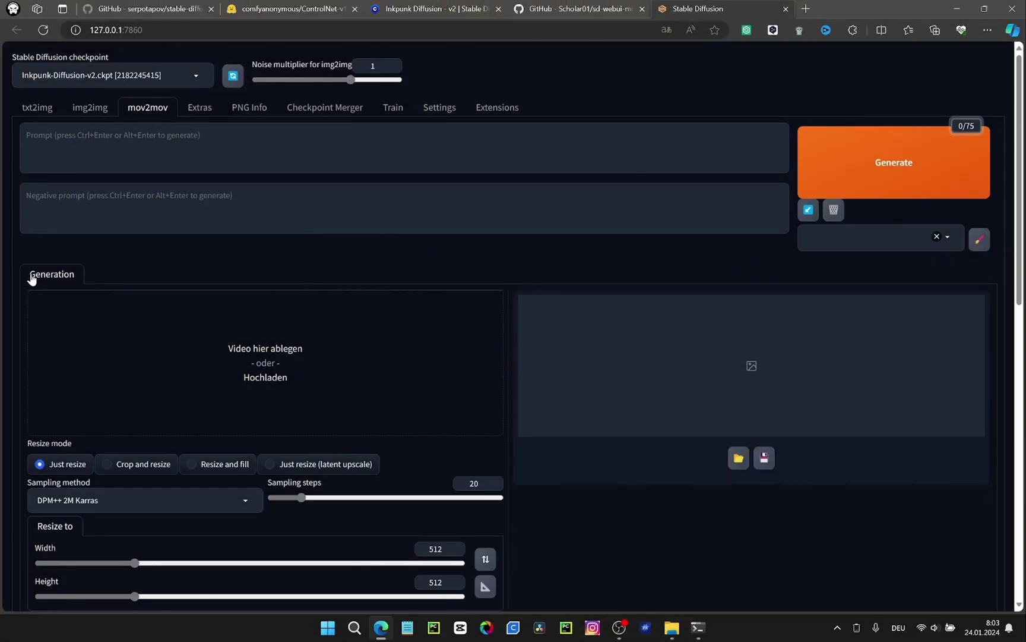
Upload 0121.mp4 as the mov2mov source video and scroll to the settings
left_click(270, 362)
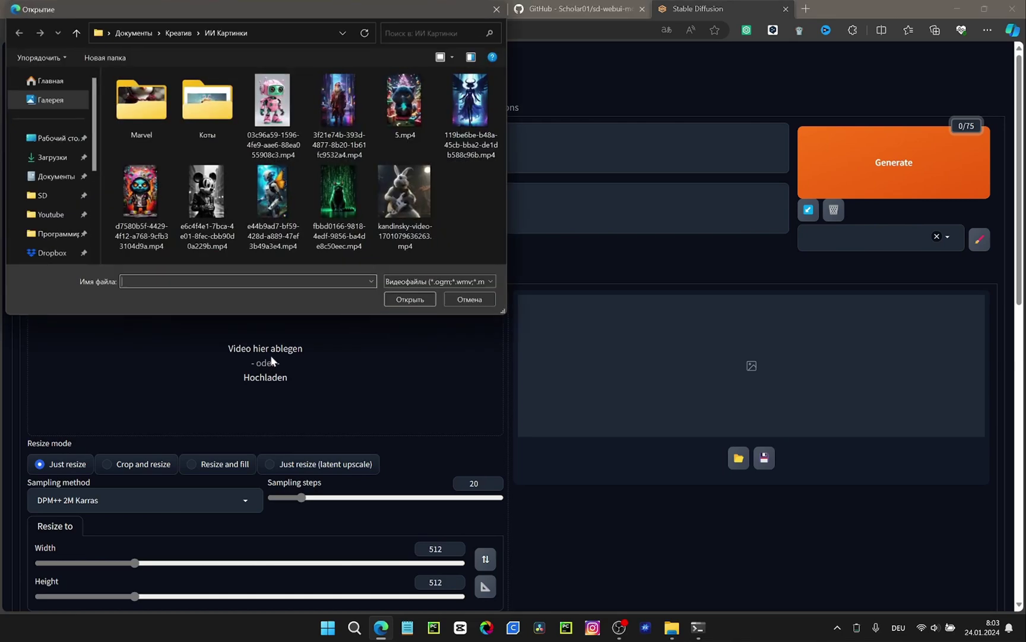
left_click(412, 300)
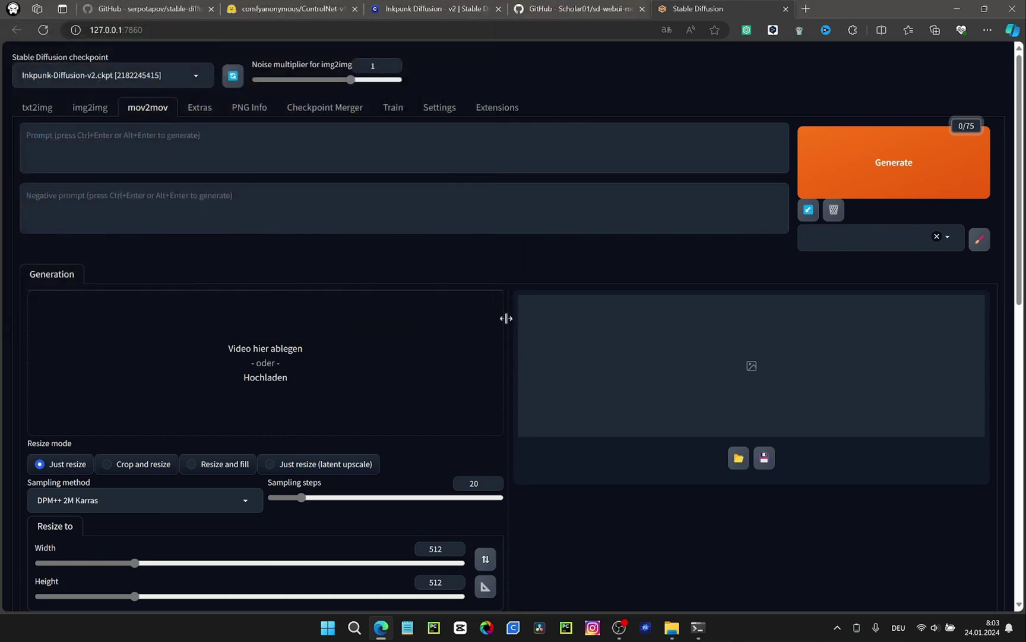
scroll(556, 299, "down", 3)
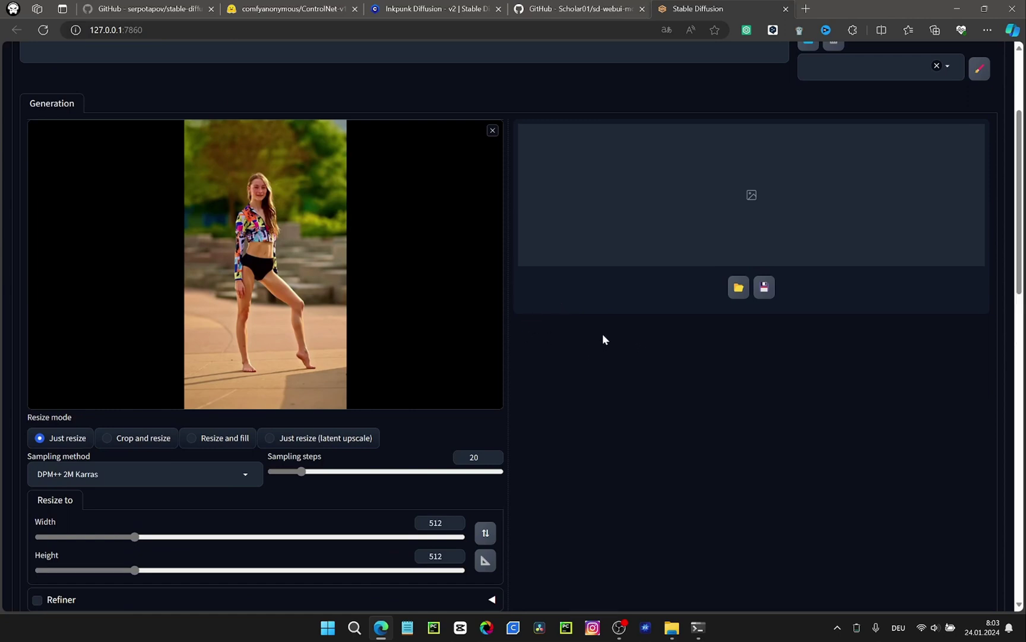
scroll(497, 431, "down", 3)
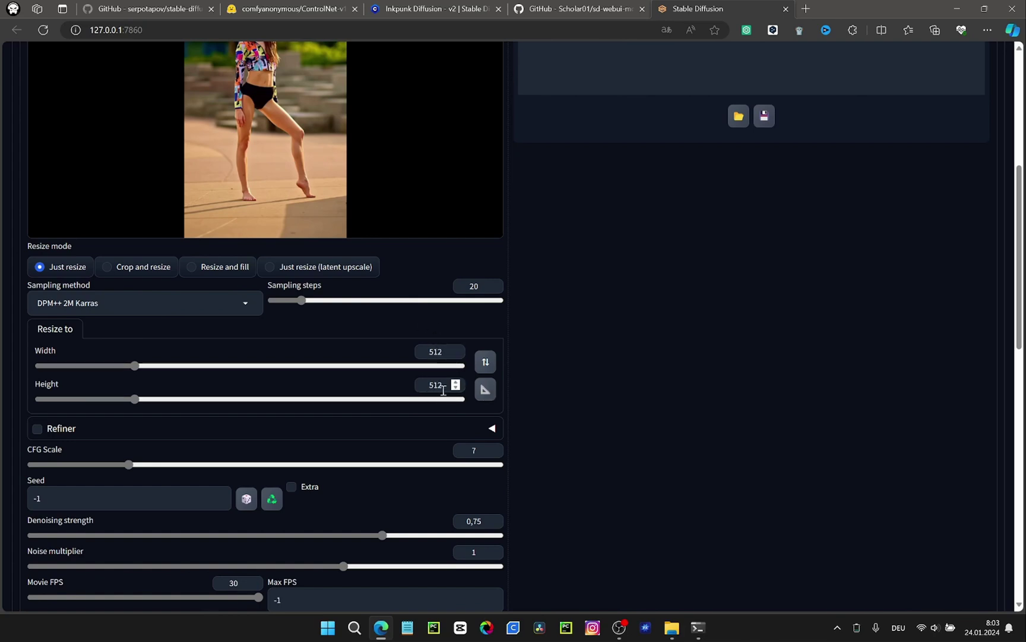
Set output size to 480x854 from the video, Movie FPS to 15, and disable Movie Editor
mouse_move(365, 238)
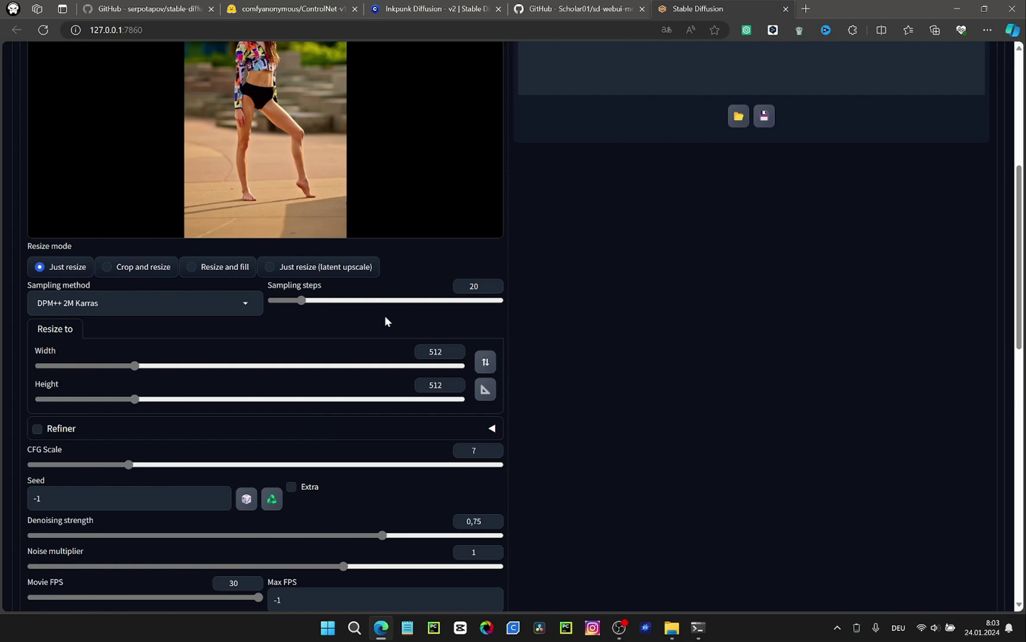
left_click(485, 390)
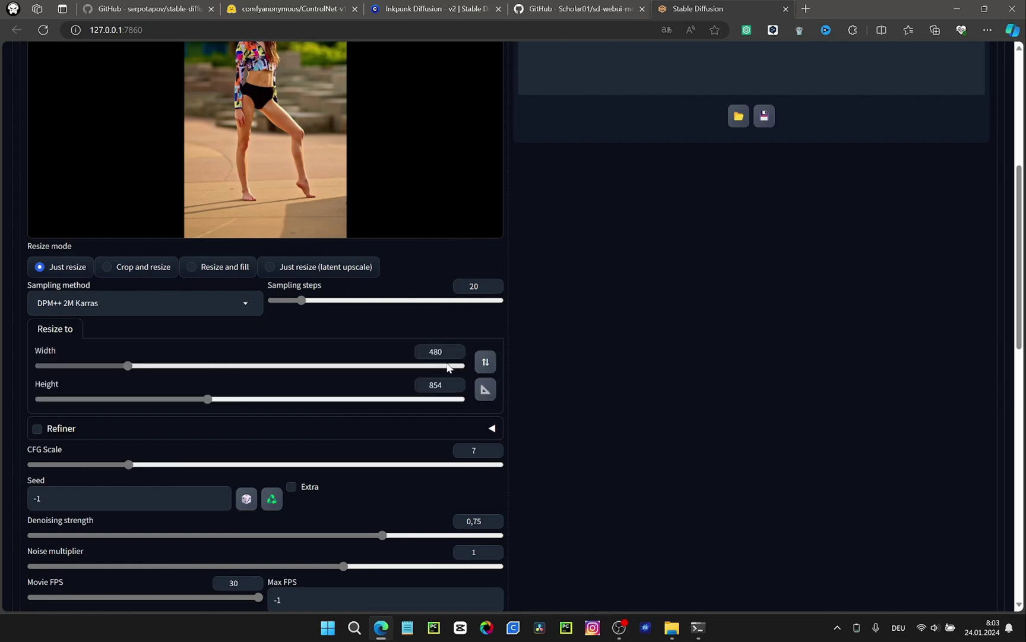
scroll(606, 392, "down", 2)
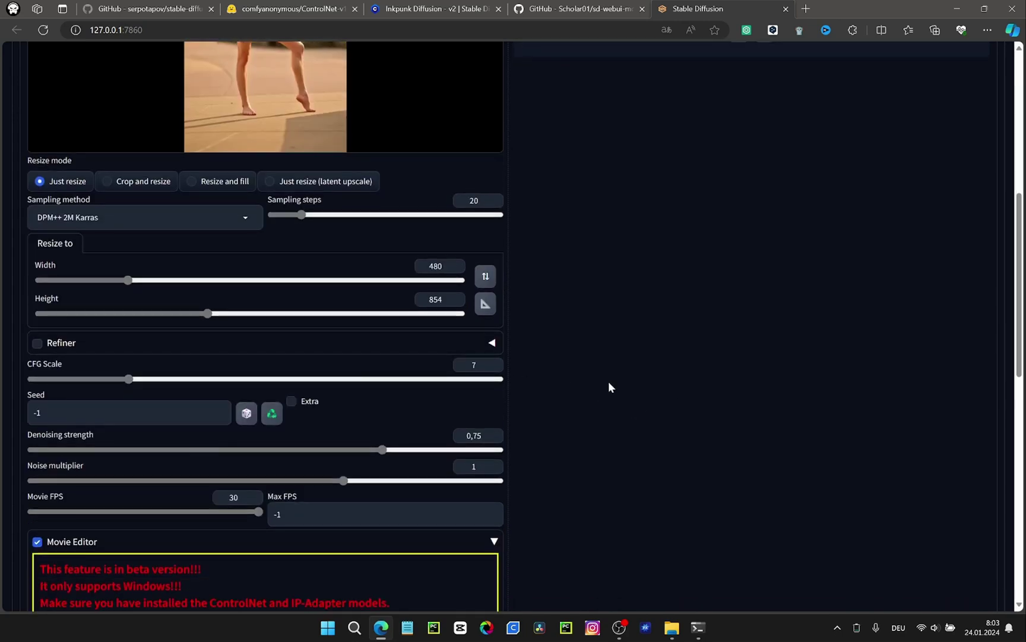
scroll(609, 381, "down", 2)
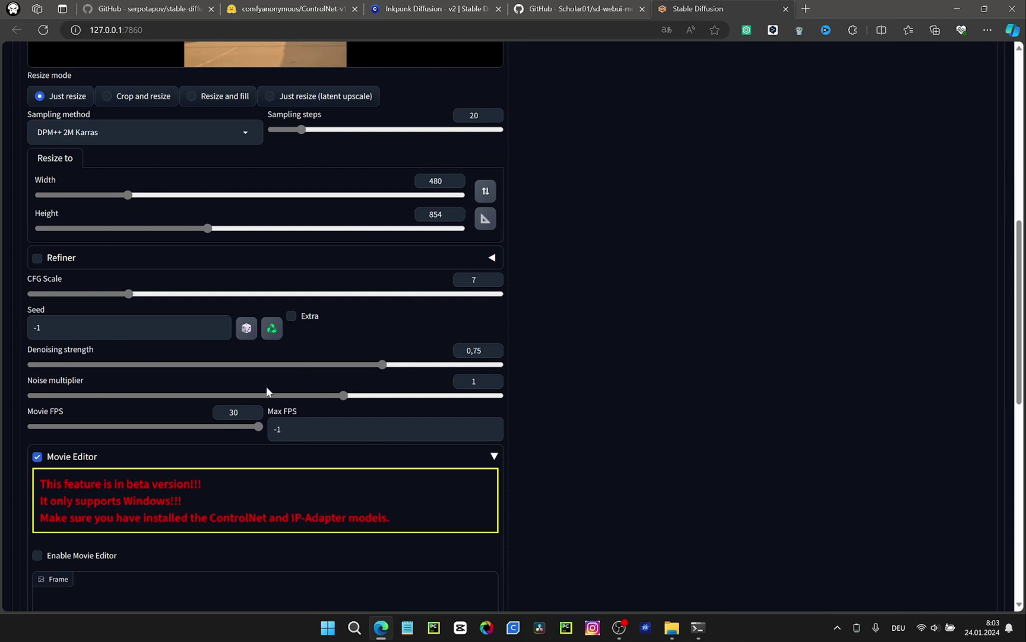
double_click(242, 411)
type("15")
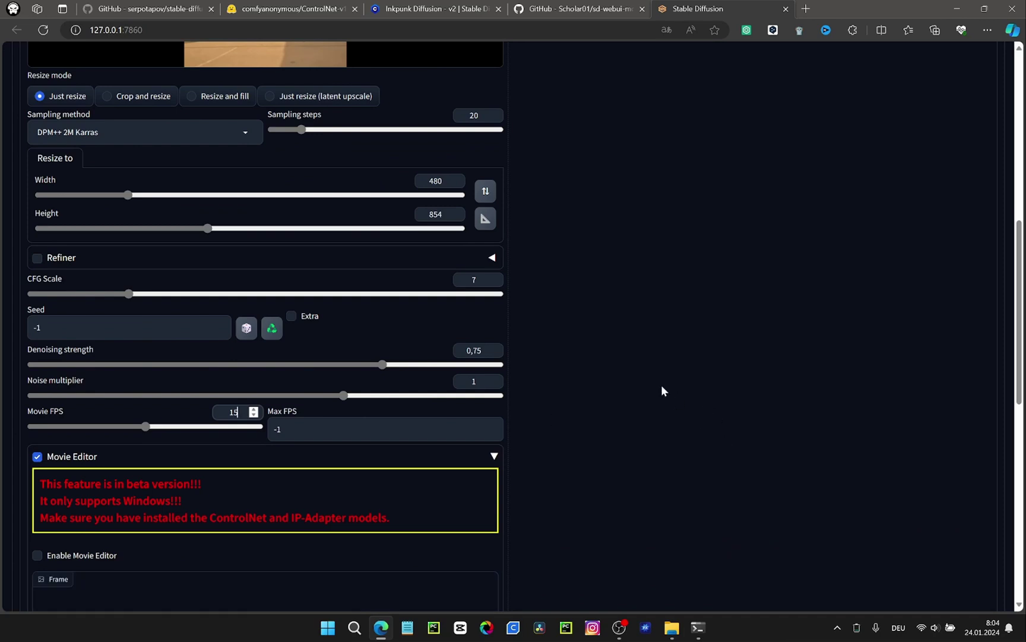
scroll(660, 384, "down", 1)
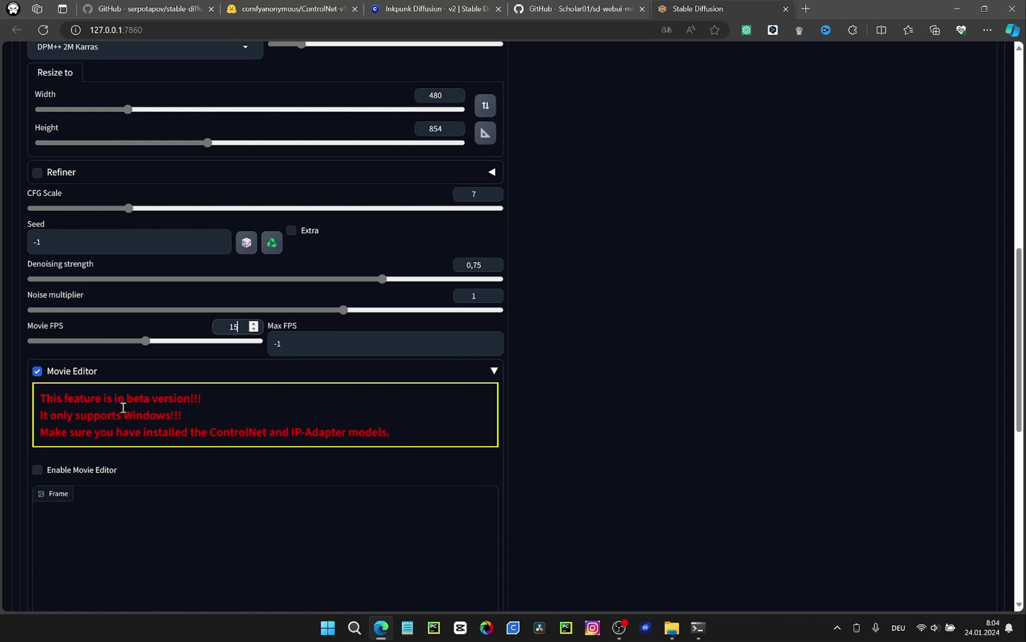
left_click(496, 370)
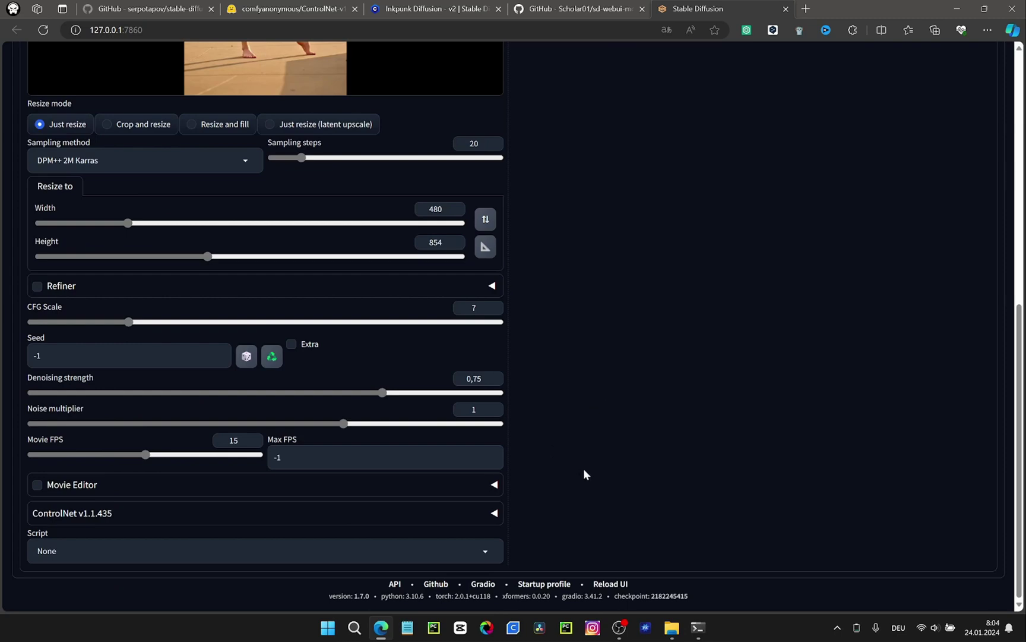
Enable ControlNet Unit 0 with Pixel Perfect, model control_v11p_sd15_lineart_fp16 and preprocessor lineart_realistic
left_click(494, 513)
scroll(497, 515, "down", 2)
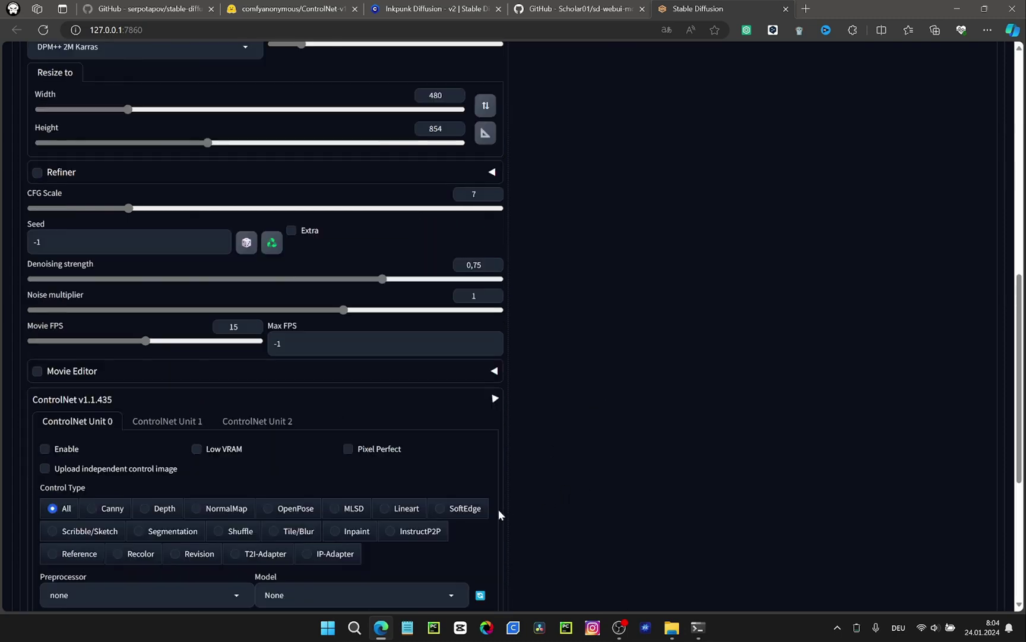
scroll(638, 453, "down", 3)
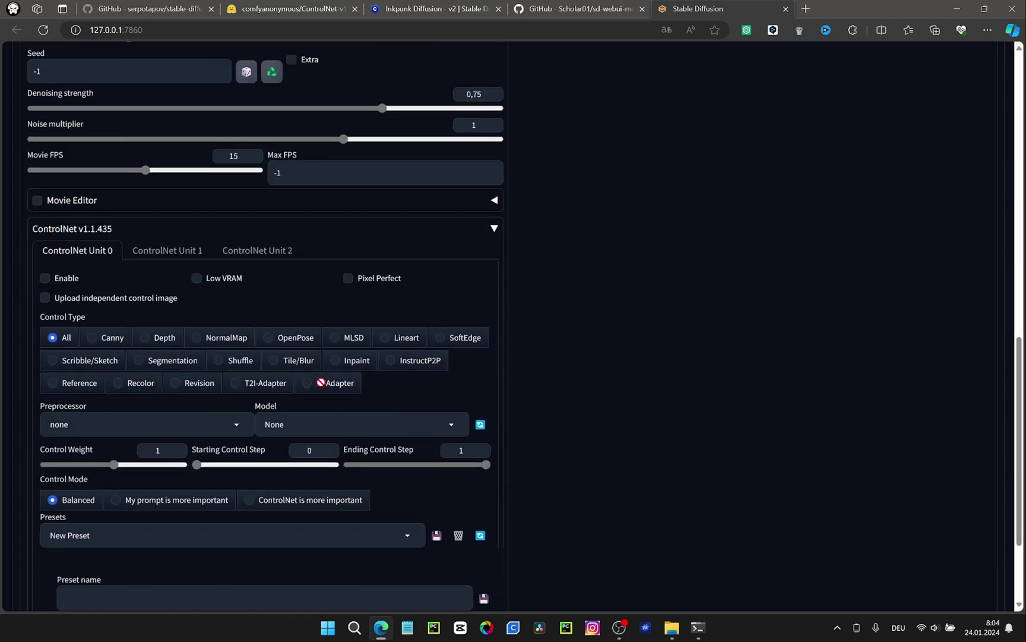
left_click(46, 276)
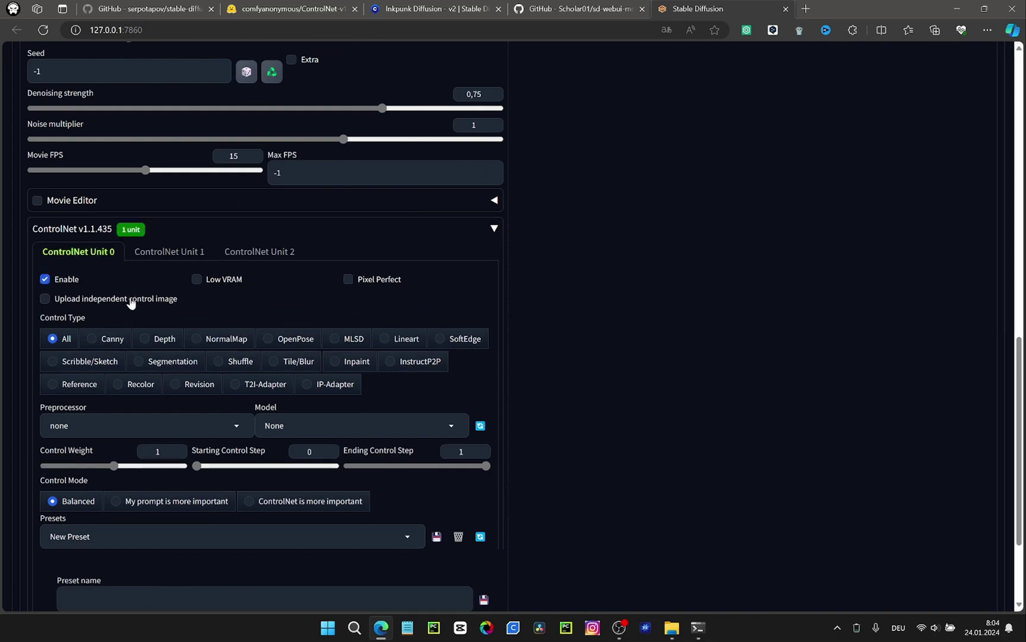
left_click(349, 279)
left_click(413, 424)
left_click(356, 406)
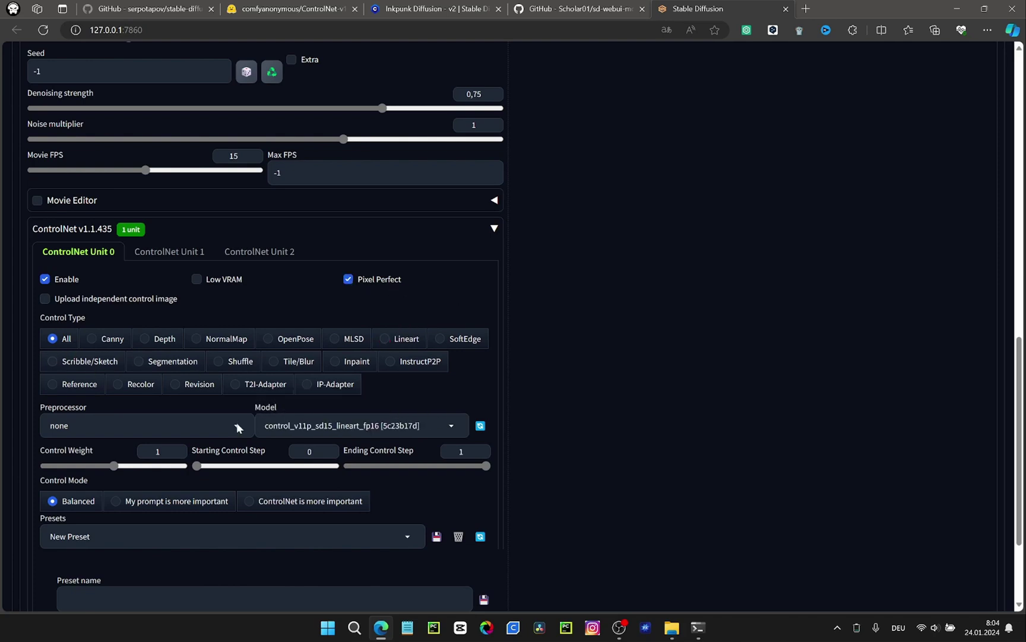
left_click(237, 425)
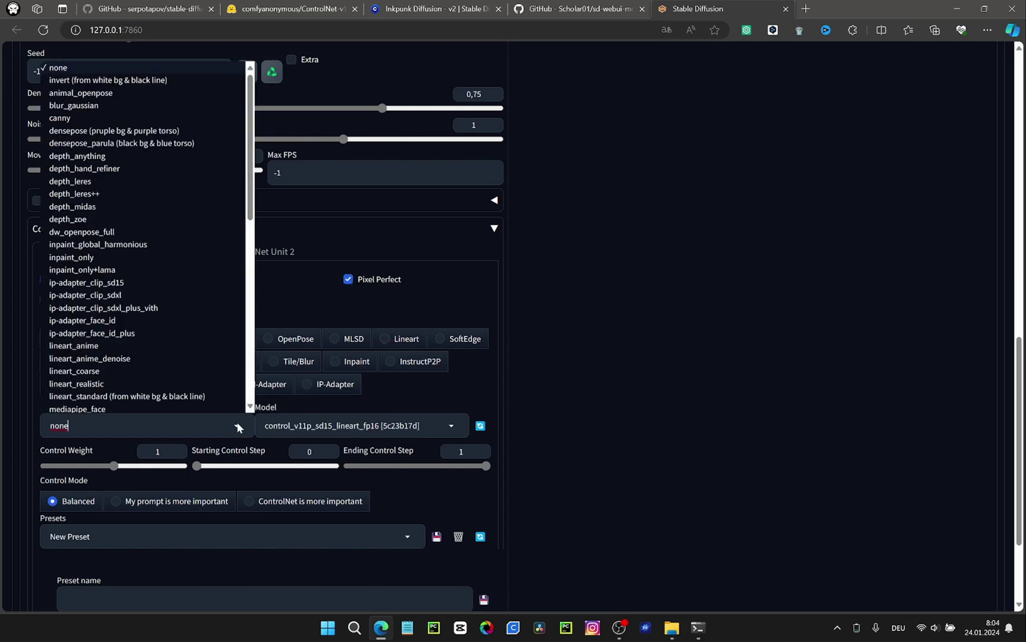
left_click(87, 383)
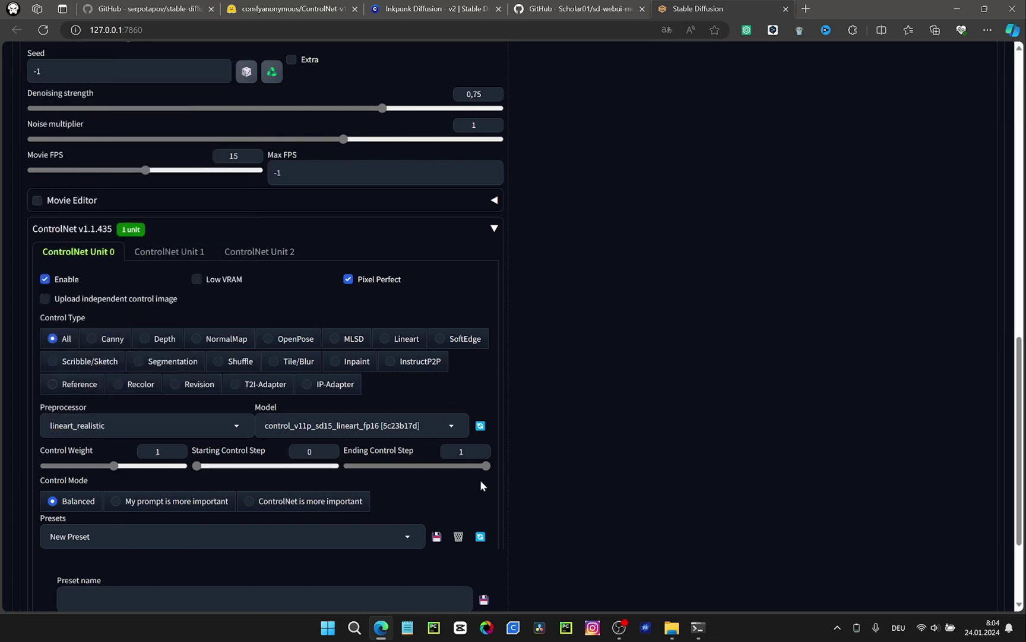
scroll(475, 473, "up", 15)
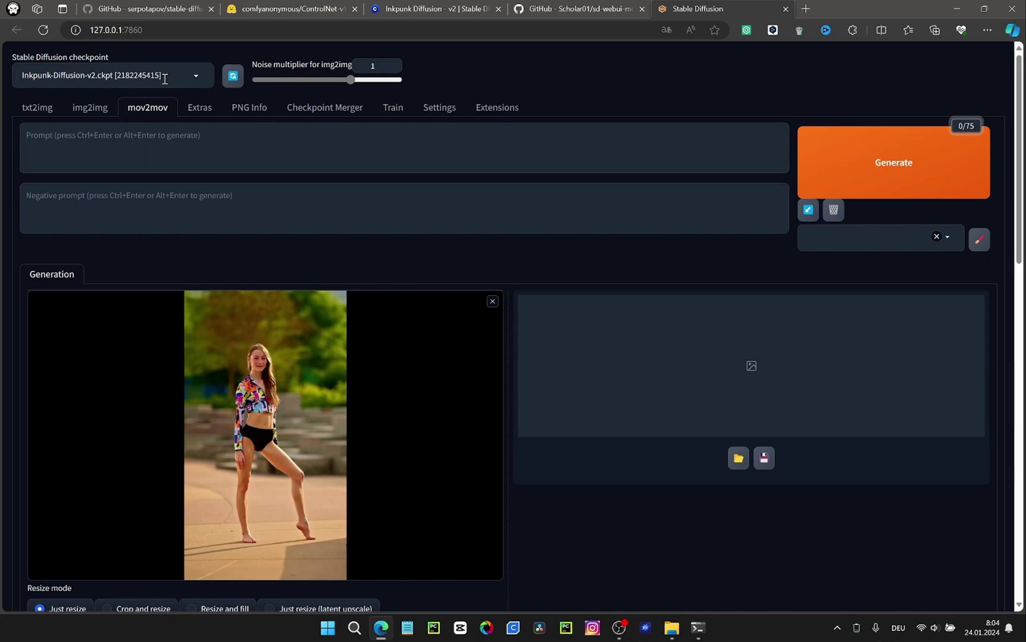
Copy the trigger word 'nvinkpunk' from Civitai's Inkpunk Diffusion page into the mov2mov Prompt box
left_click(424, 12)
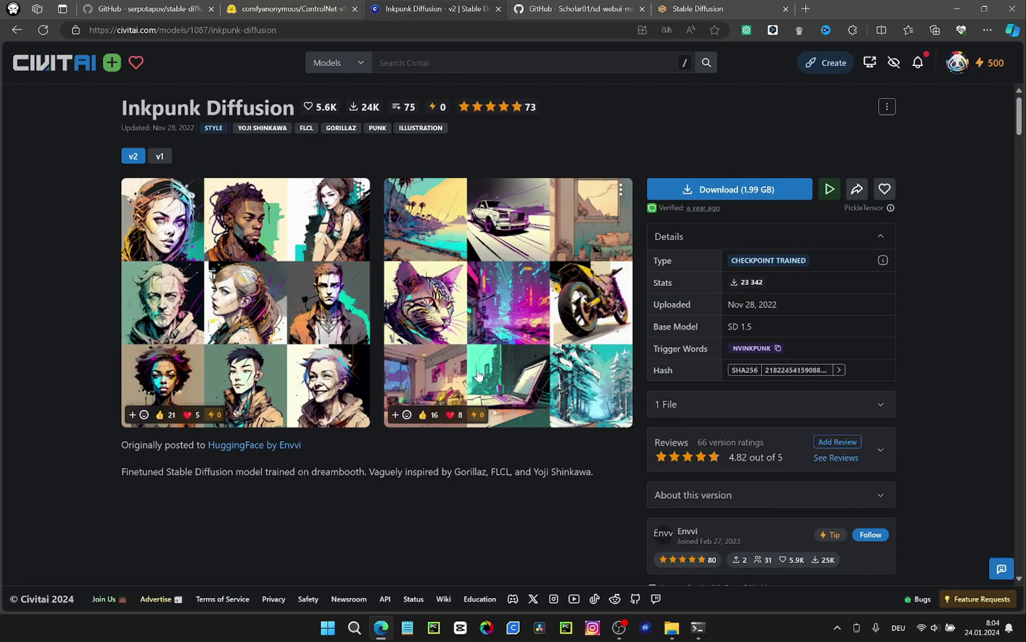
scroll(799, 347, "down", 1)
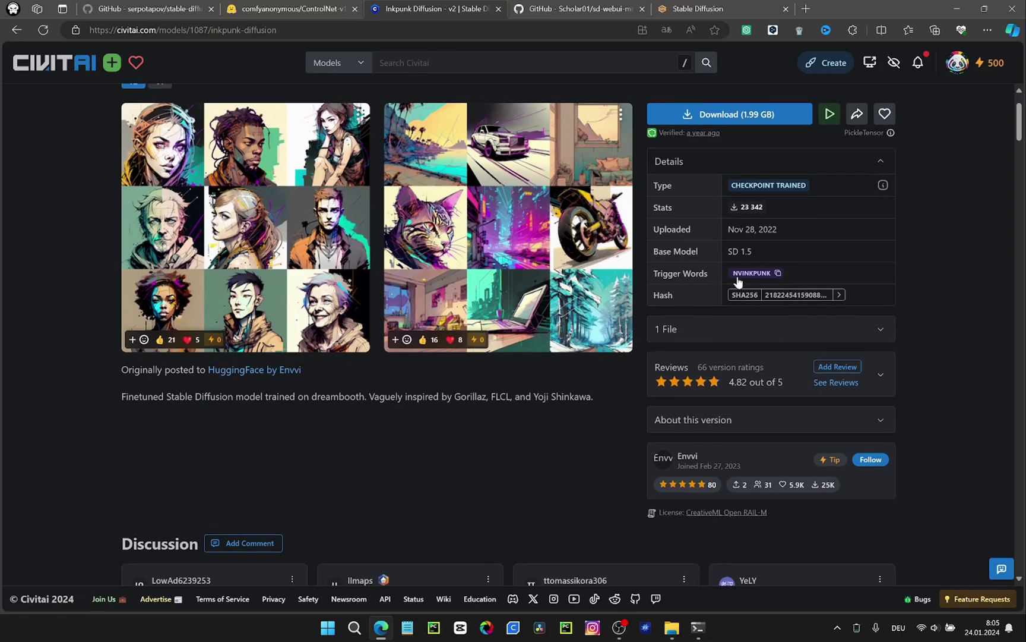
left_click(778, 274)
left_click(690, 9)
left_click(190, 140)
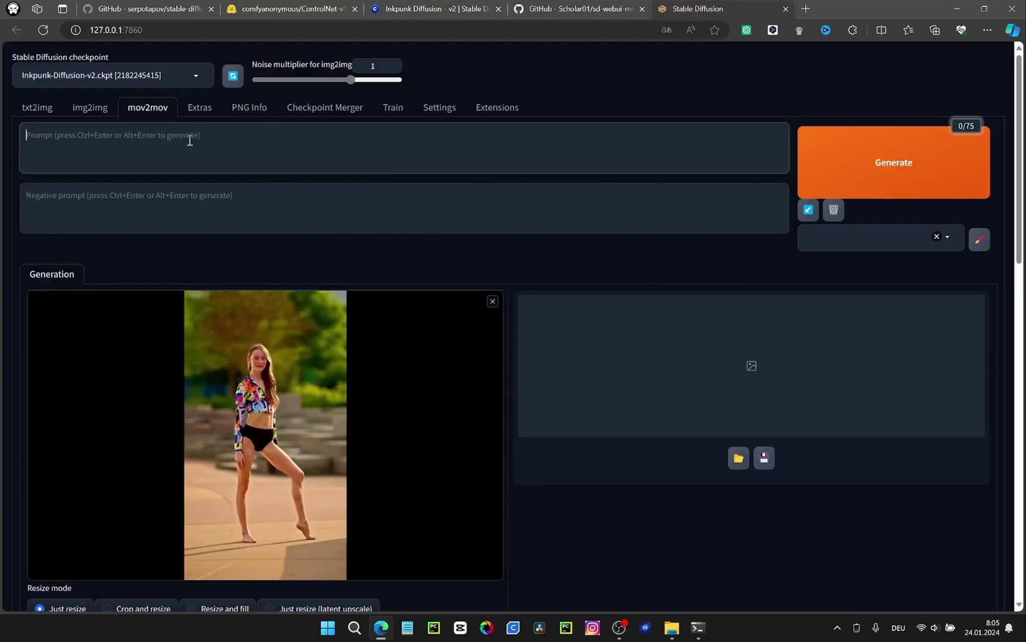
key("ctrl+v")
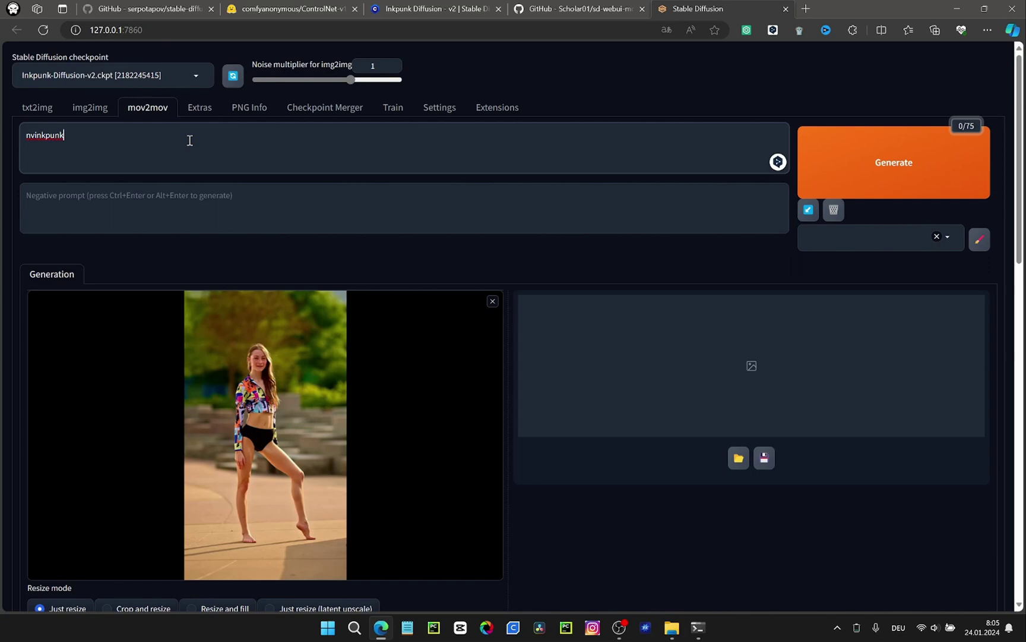
left_click(463, 9)
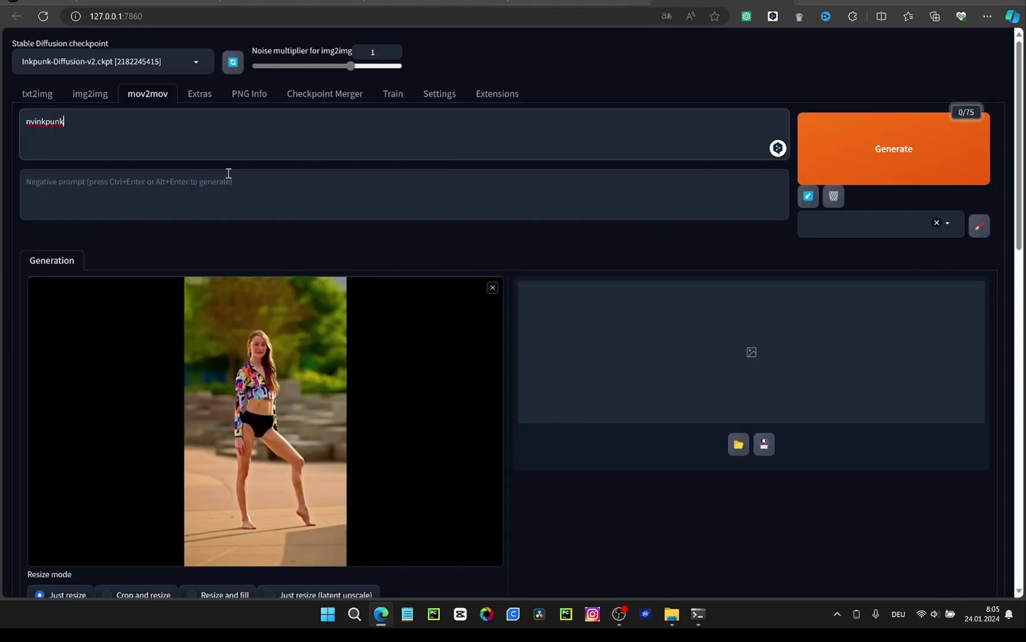
Review the mov2mov settings, then start generating the stylized video with Generate
scroll(537, 474, "down", 9)
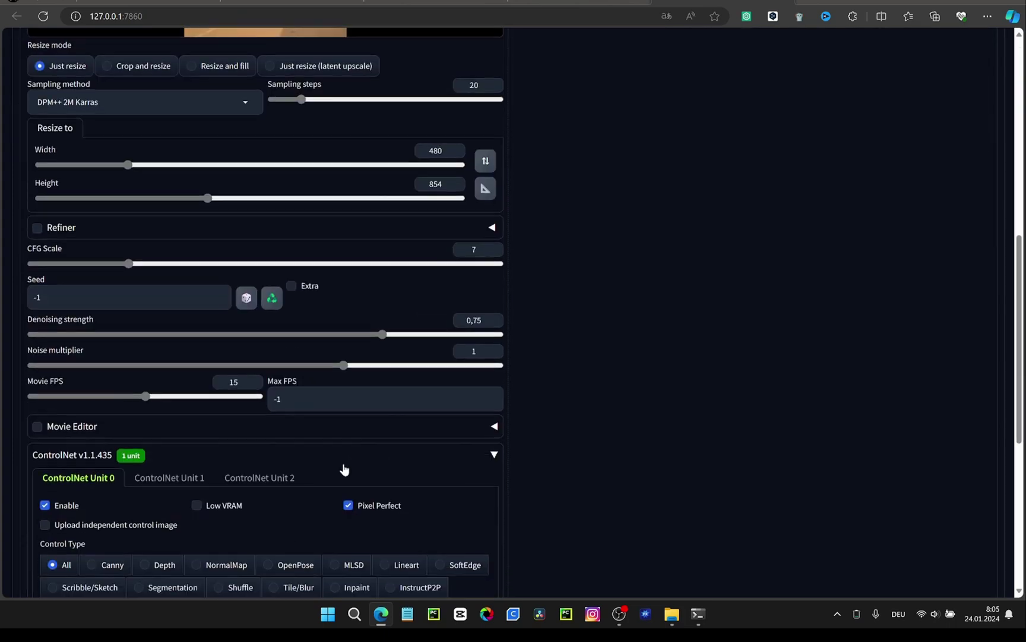
scroll(679, 351, "down", 5)
scroll(616, 342, "up", 5)
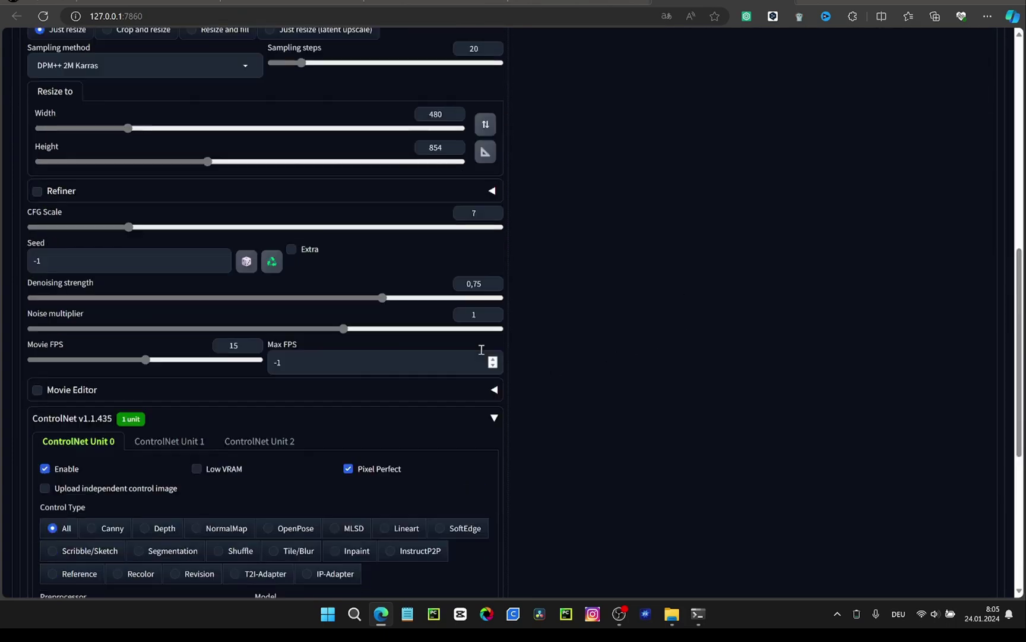
scroll(481, 349, "up", 10)
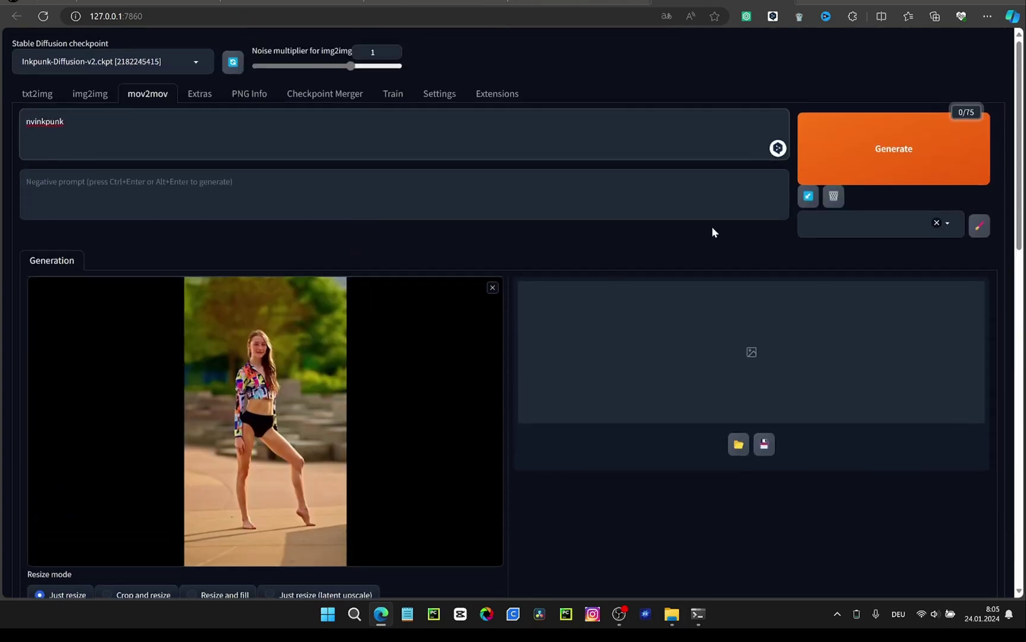
left_click(911, 150)
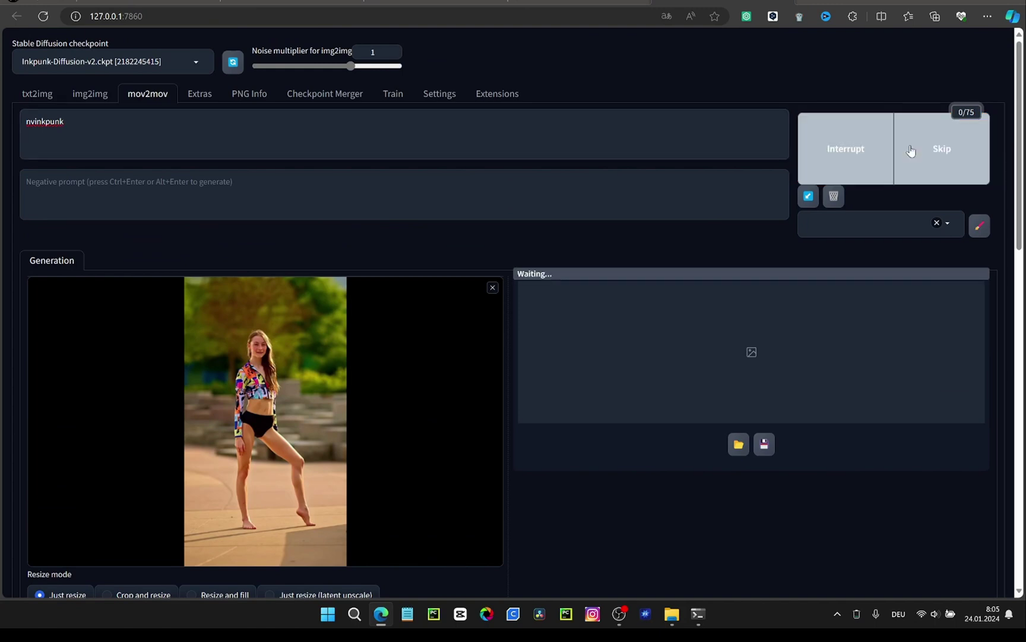